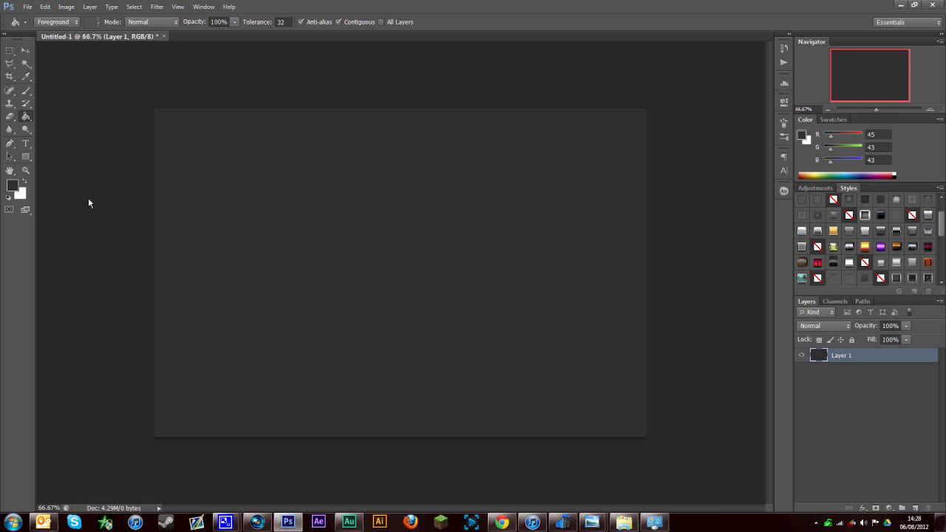
Bring up the list of shape drawing tools in the toolbar.
click(29, 159)
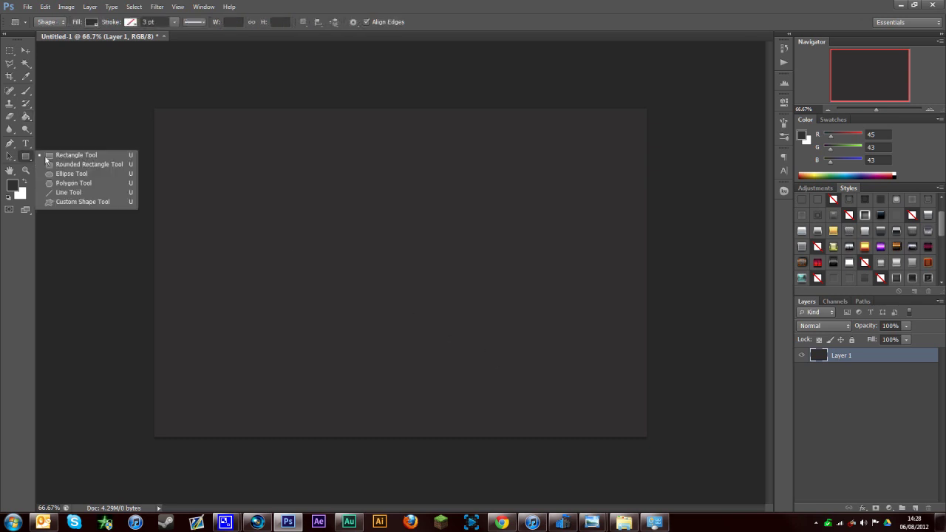
Switch to the Rounded Rectangle Tool with a blue #1d7bb7 foreground colour.
click(65, 165)
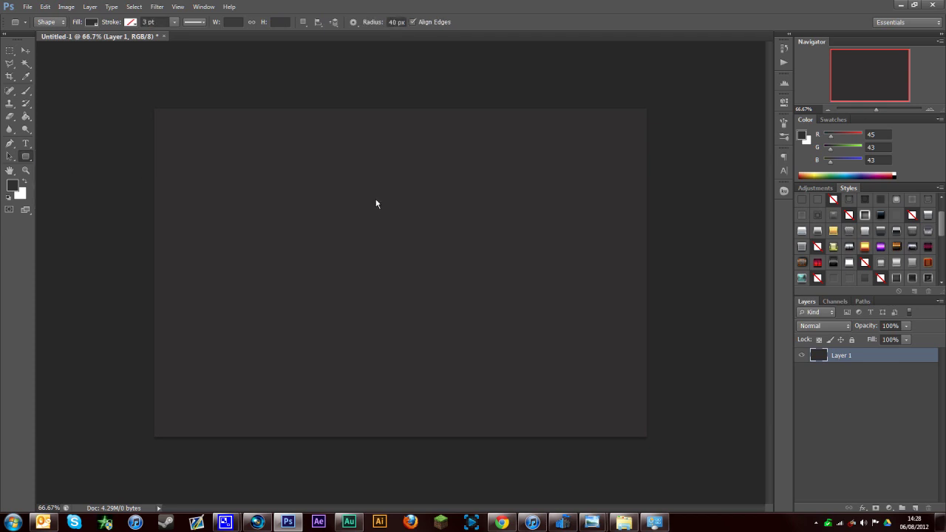
click(12, 185)
drag(403, 362, 404, 353)
click(373, 336)
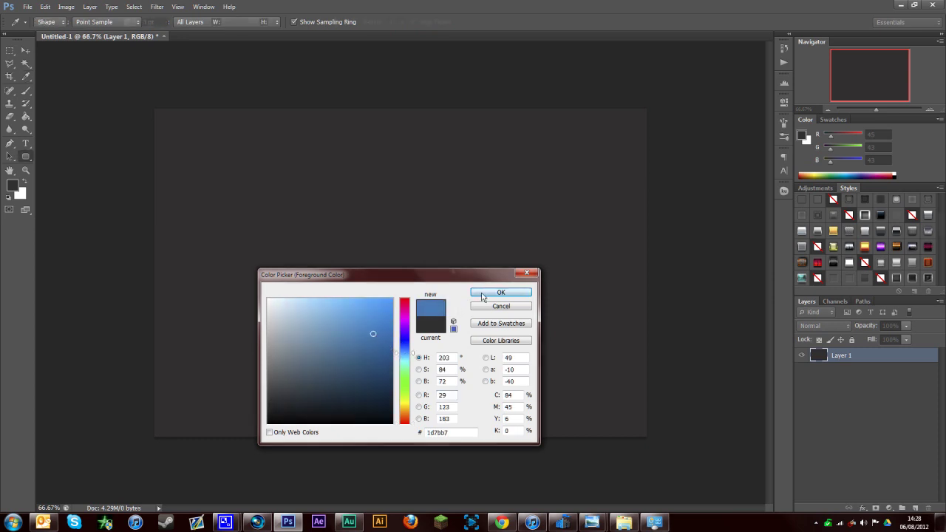
key(Return)
Draw a tall blue rounded rectangle, then a larger one with an 80 px radius.
drag(313, 156, 399, 344)
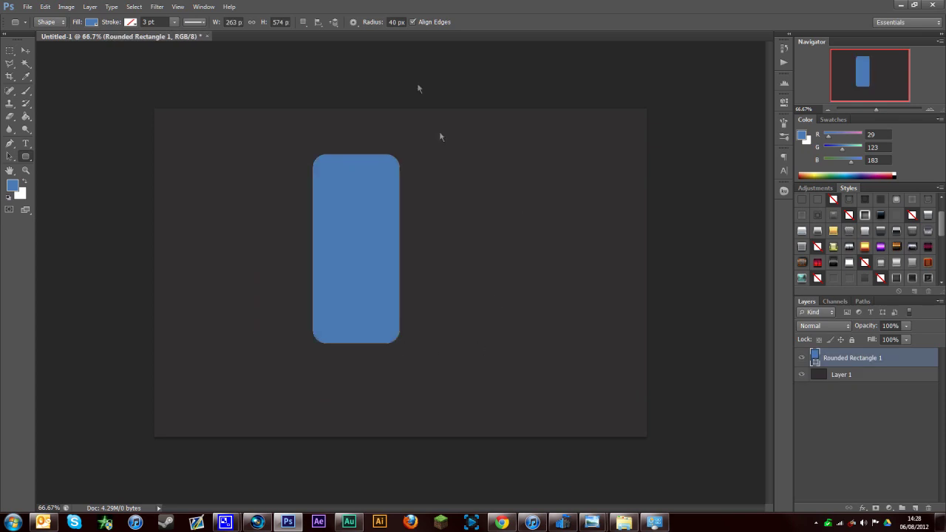
click(397, 24)
text(80)
drag(430, 154, 528, 354)
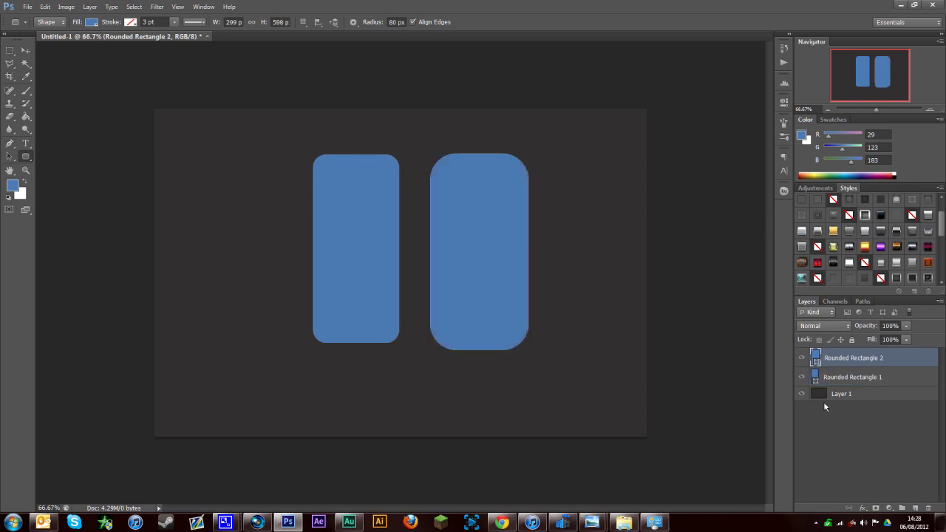
Delete the first rounded rectangle and centre Rounded Rectangle 2 in the upper canvas.
click(866, 377)
key(Delete)
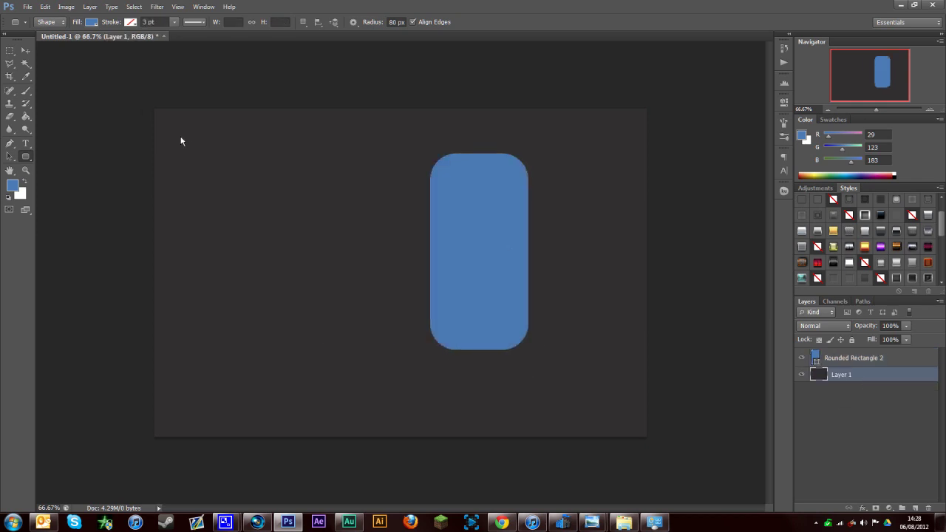
click(25, 50)
drag(407, 262, 479, 273)
click(841, 359)
drag(617, 343, 548, 330)
Rasterize the Rounded Rectangle 2 layer and nudge it up slightly.
right_click(867, 365)
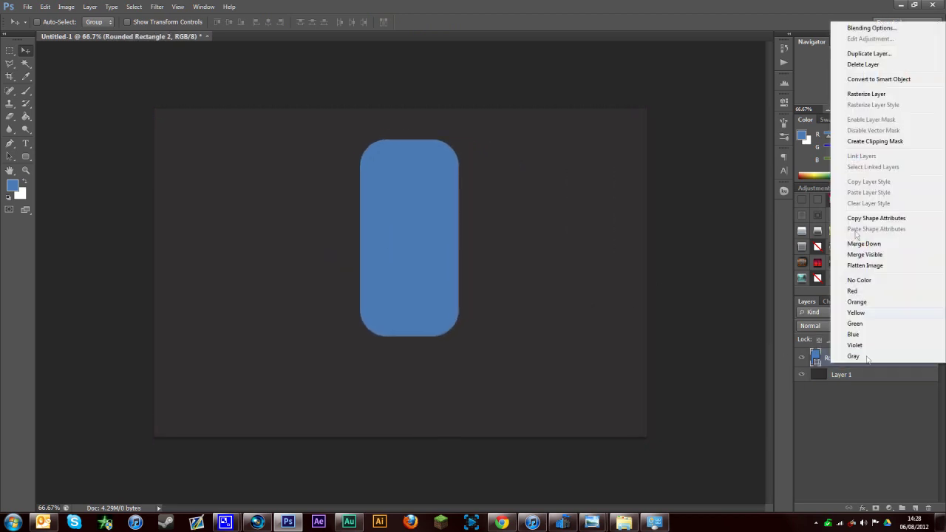
click(866, 95)
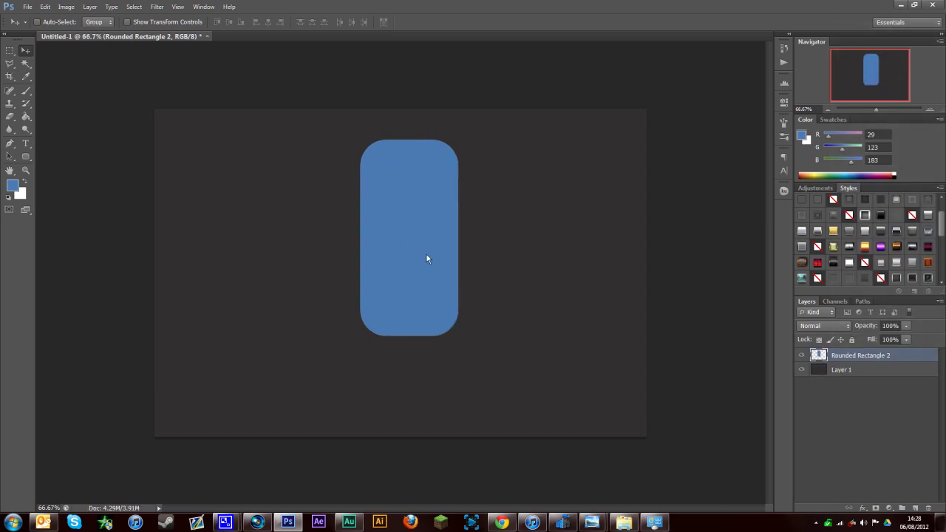
drag(426, 258, 427, 247)
key(ctrl+plus)
scroll(497, 306, down, 1)
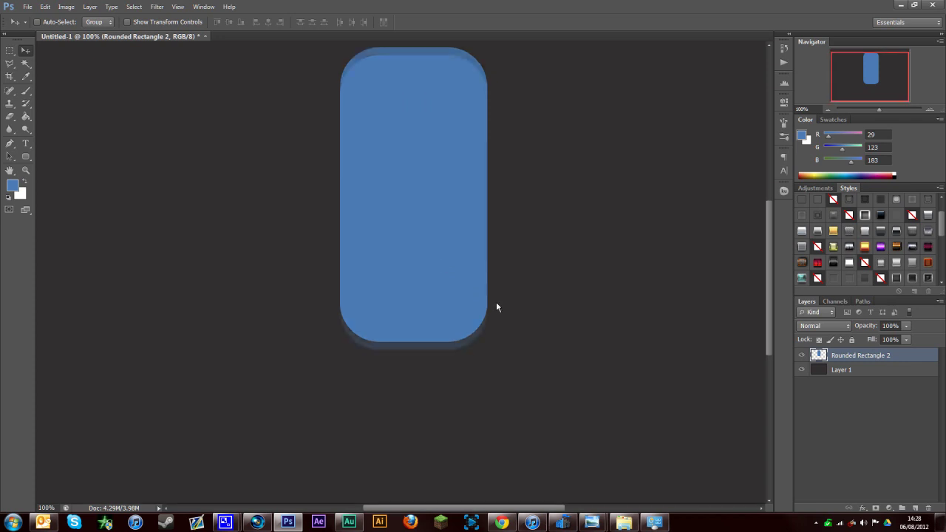
click(26, 157)
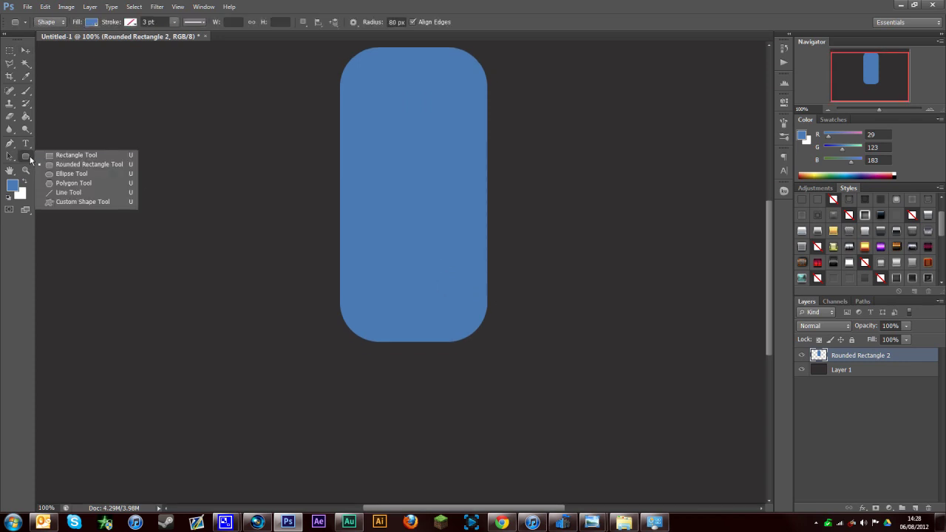
Draw a large ® custom shape around the microphone body and shift it right.
click(66, 202)
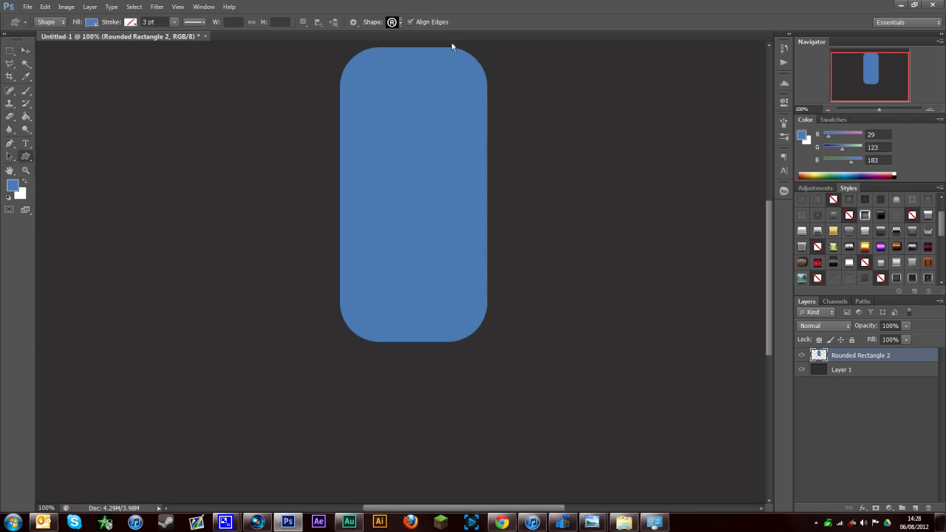
click(400, 23)
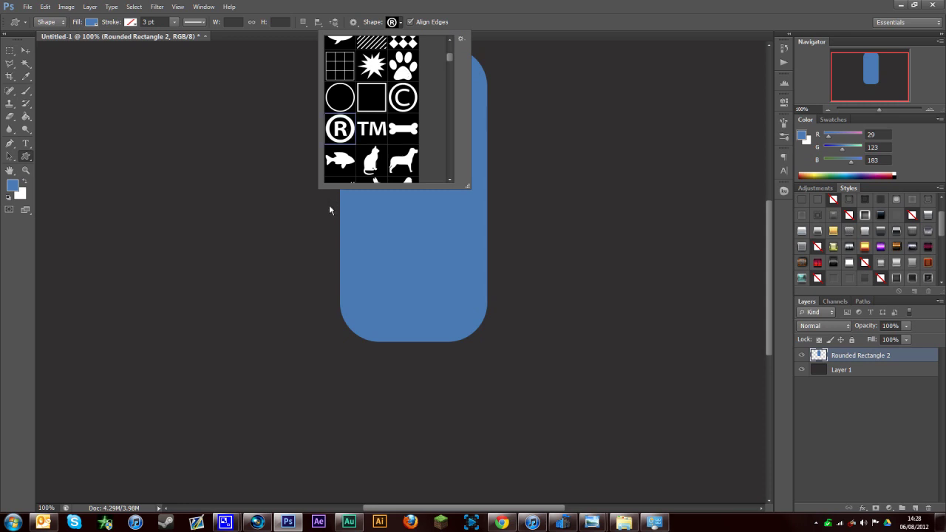
click(400, 22)
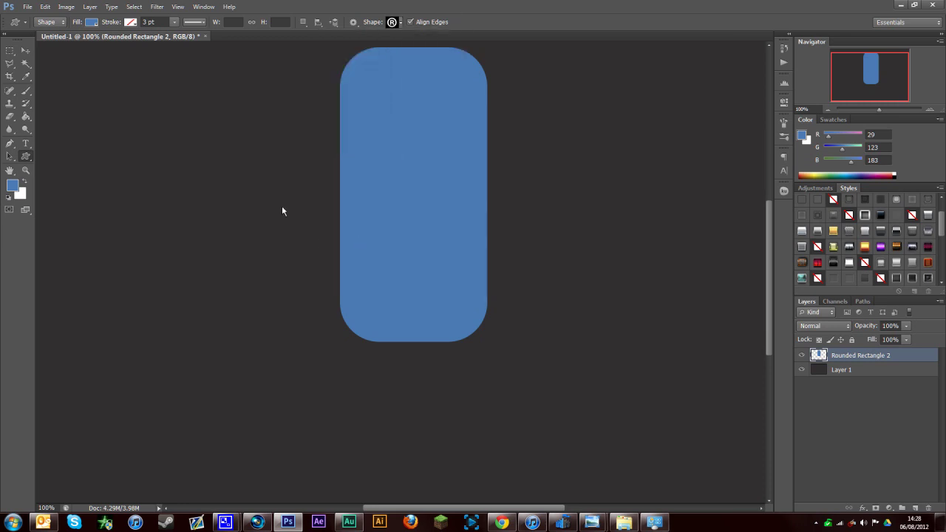
key(ctrl+minus)
drag(268, 165, 505, 461)
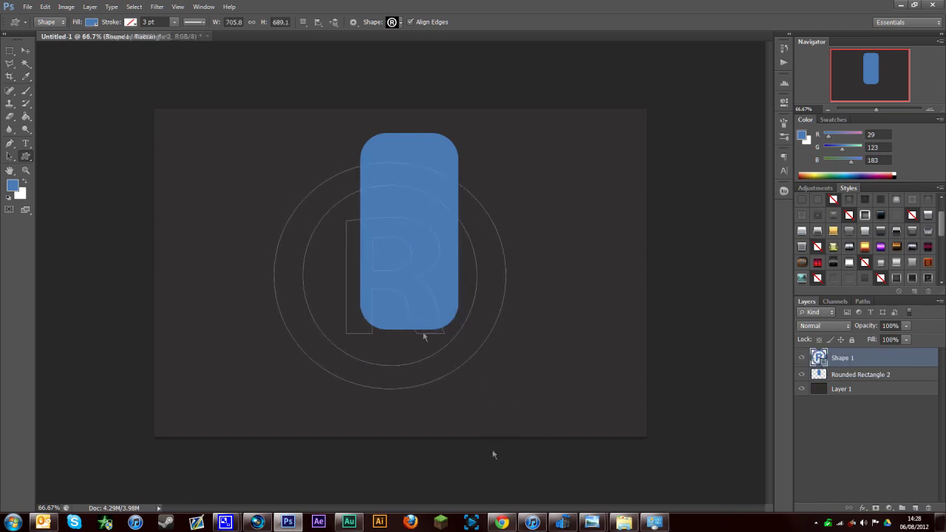
click(25, 51)
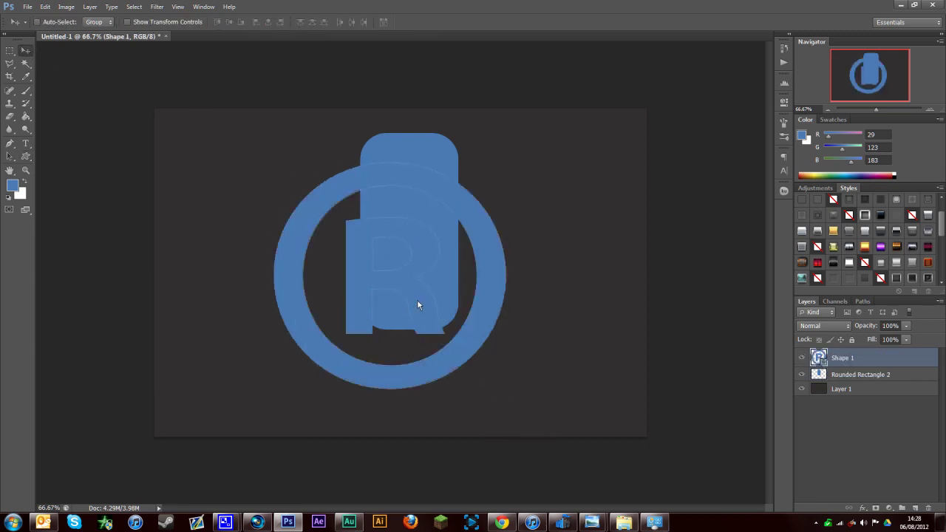
drag(418, 305, 435, 303)
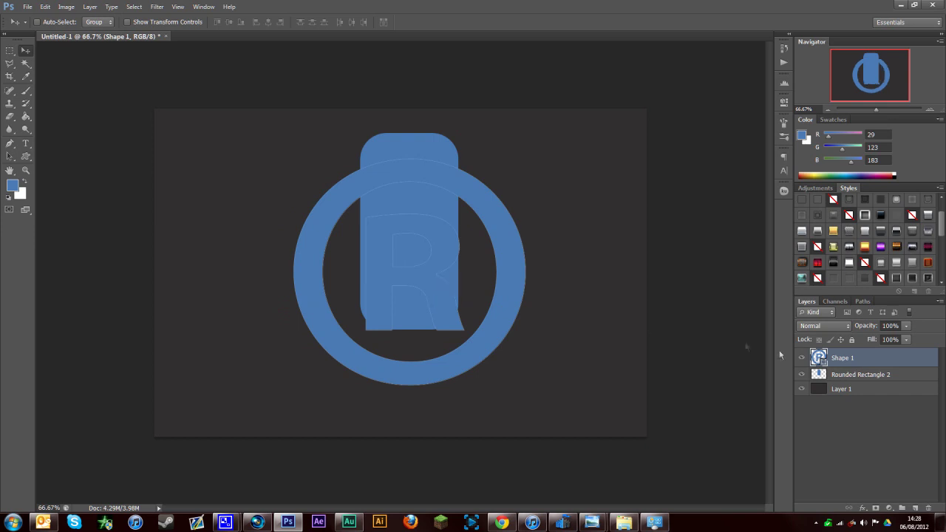
Rasterize the ® shape and delete its upper half and leftover letter fragments.
right_click(859, 359)
click(857, 85)
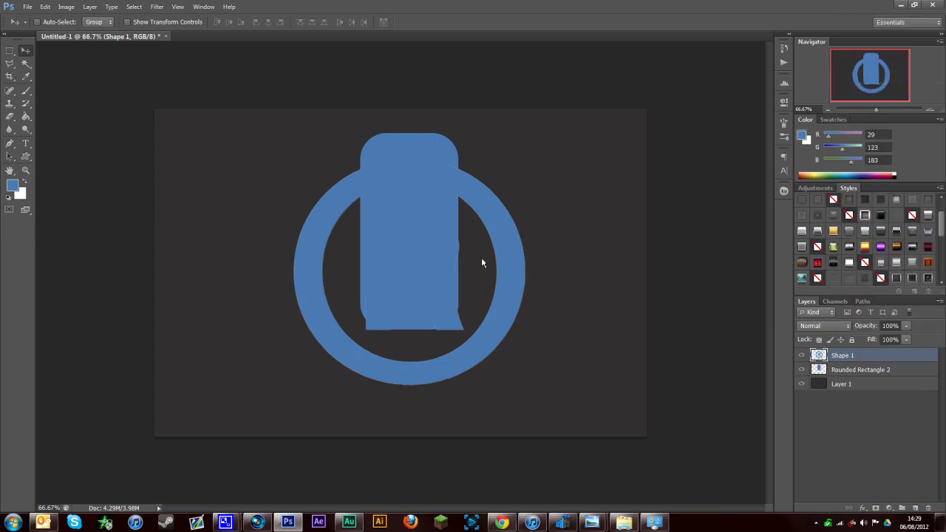
click(10, 50)
drag(226, 109, 595, 269)
key(Delete)
key(ctrl+d)
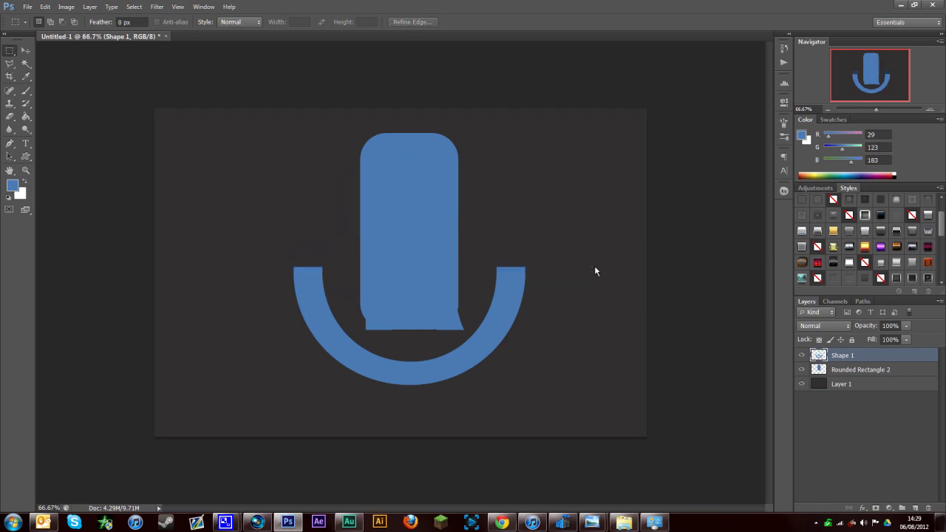
drag(360, 223, 468, 333)
key(Delete)
key(ctrl+d)
Centre the half-ring under the microphone body and raise it slightly.
click(25, 50)
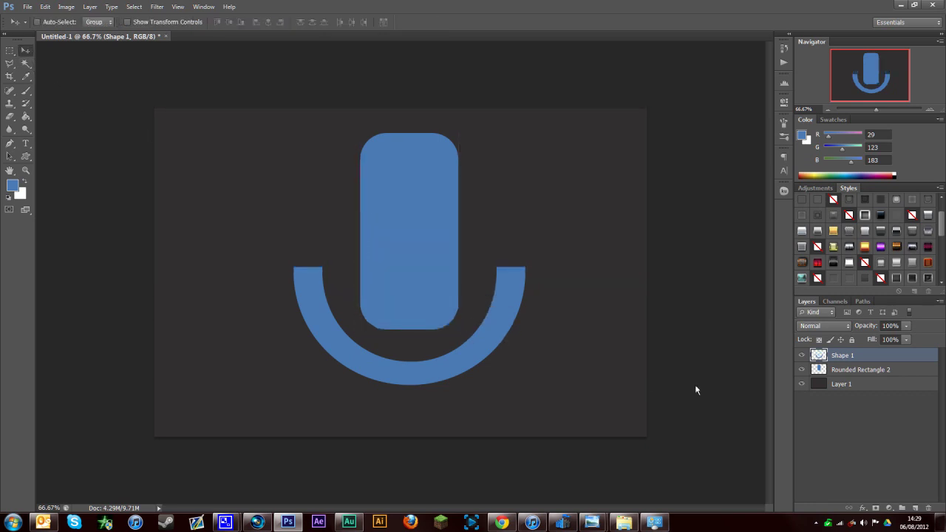
click(801, 369)
drag(623, 400, 629, 400)
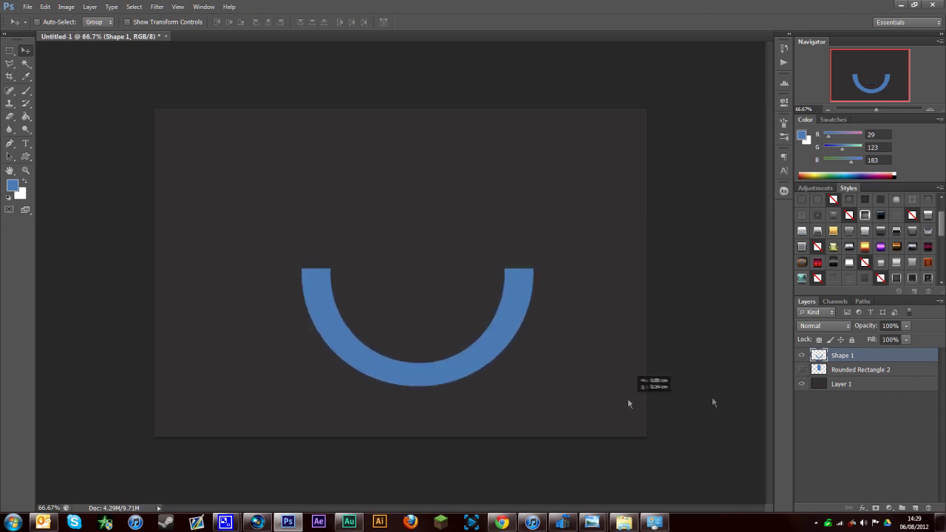
click(801, 369)
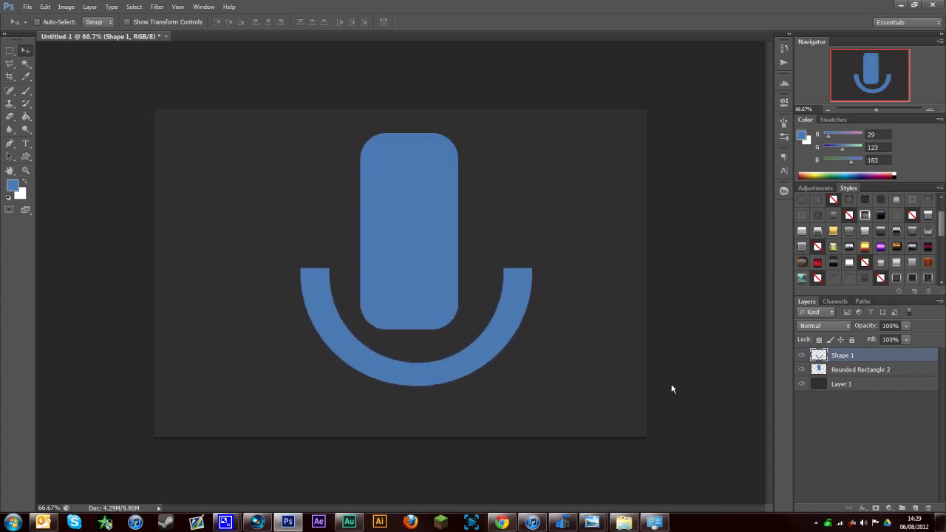
drag(617, 391, 611, 382)
key(ctrl+plus)
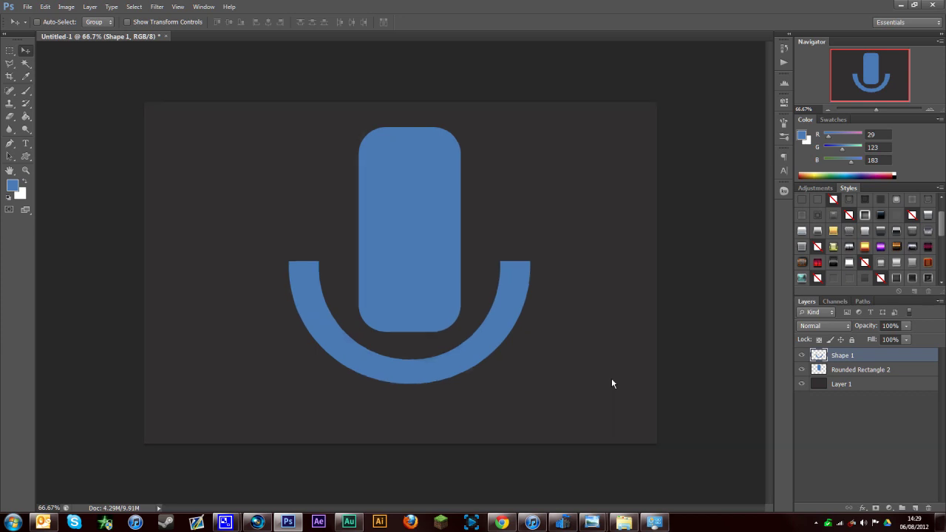
click(10, 142)
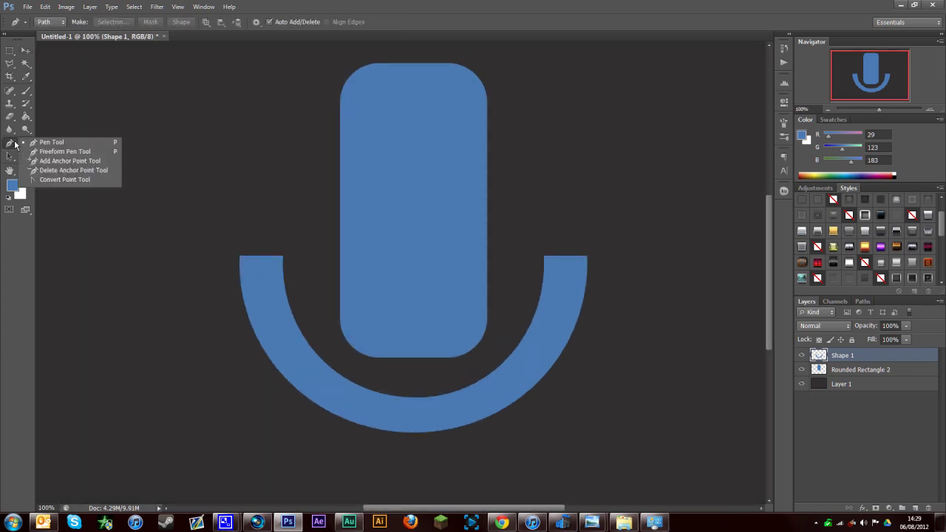
Start a Pen path in Path mode with a curved point across the arc's left tip.
click(44, 22)
click(48, 42)
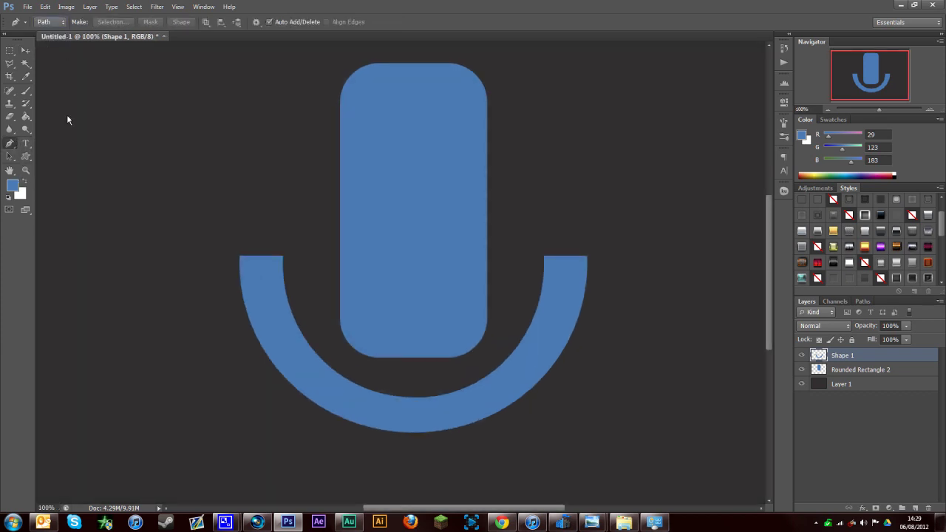
click(238, 282)
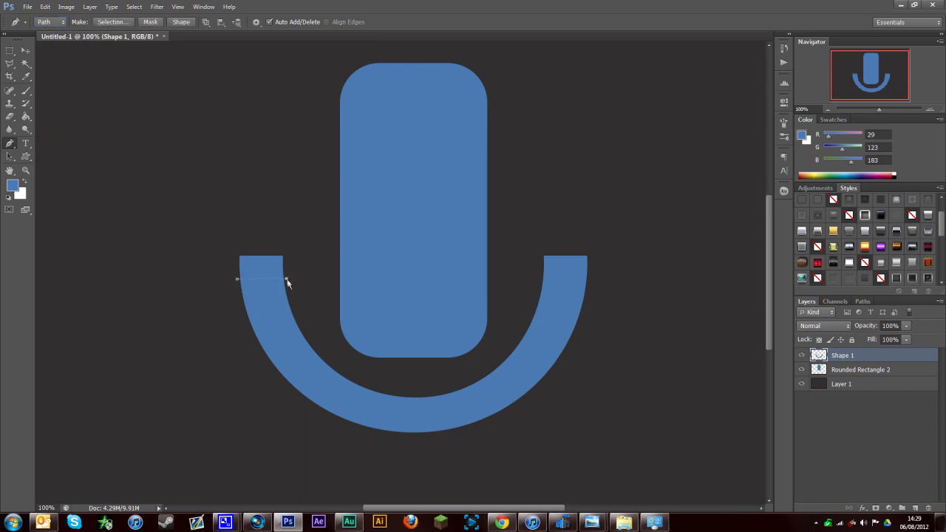
drag(286, 278, 317, 319)
key(ctrl+plus)
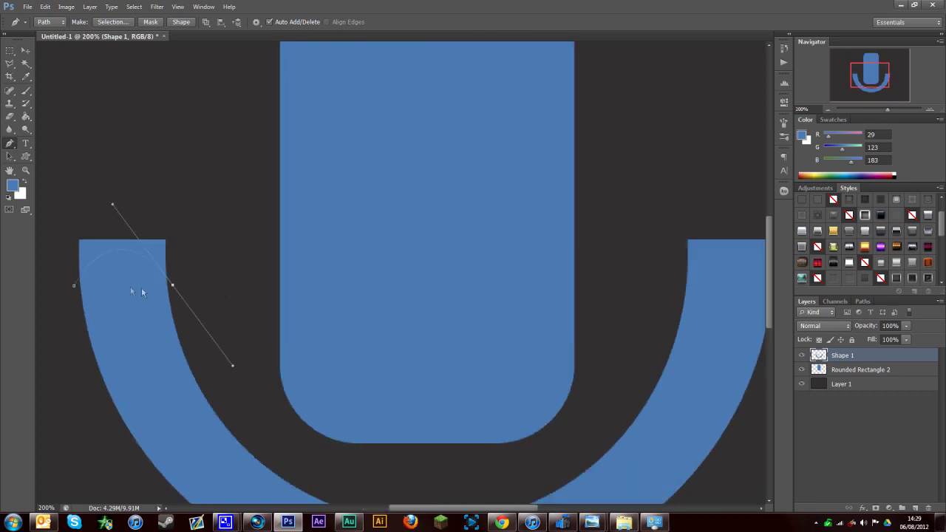
click(78, 286)
Adjust the curved anchor to match a rounded tip and remove the stray anchor point.
ctrl+click(172, 286)
ctrl+click(172, 285)
drag(172, 285, 169, 285)
drag(108, 204, 119, 206)
click(209, 182)
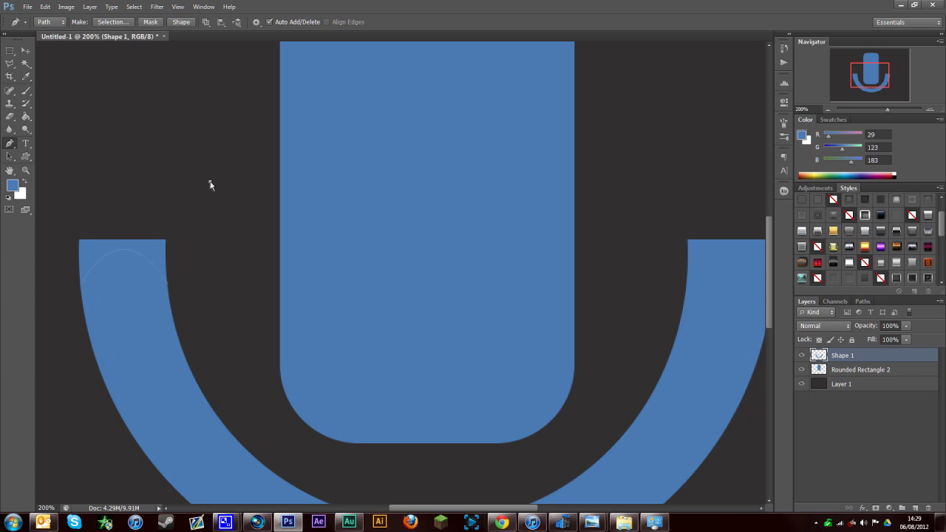
ctrl+click(169, 285)
ctrl+click(203, 222)
ctrl+click(209, 182)
key(Delete)
drag(109, 205, 112, 207)
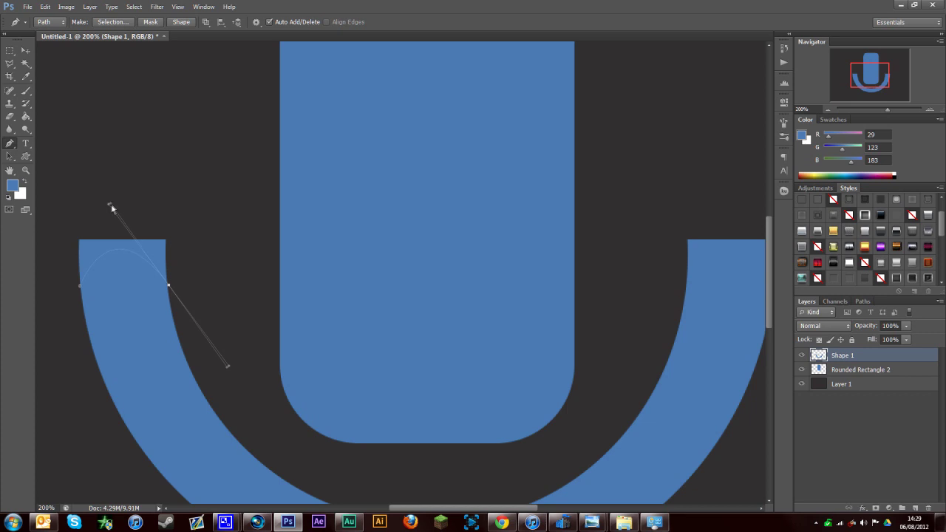
ctrl+click(168, 292)
click(169, 285)
Close the path around the tip, make a 0-feather selection, and delete the outside blue.
click(199, 198)
click(100, 166)
click(62, 237)
click(80, 277)
right_click(82, 244)
click(118, 291)
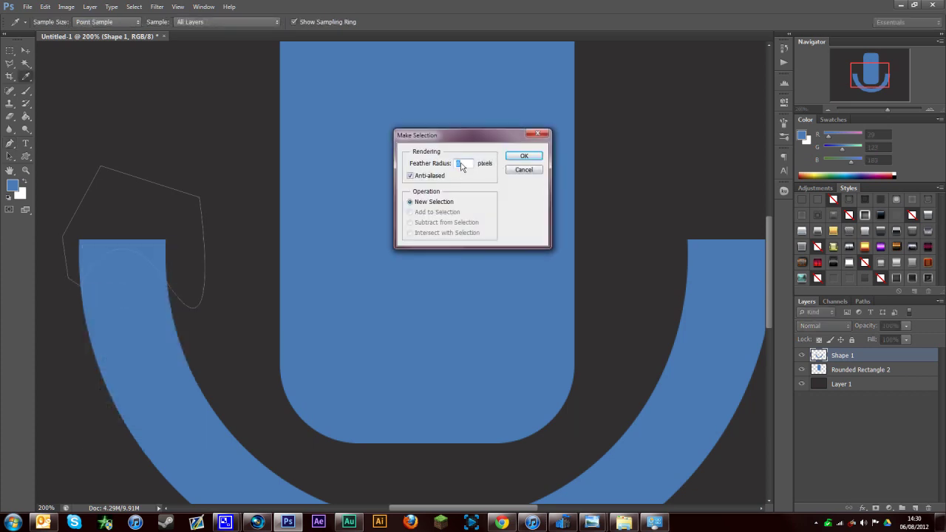
click(510, 160)
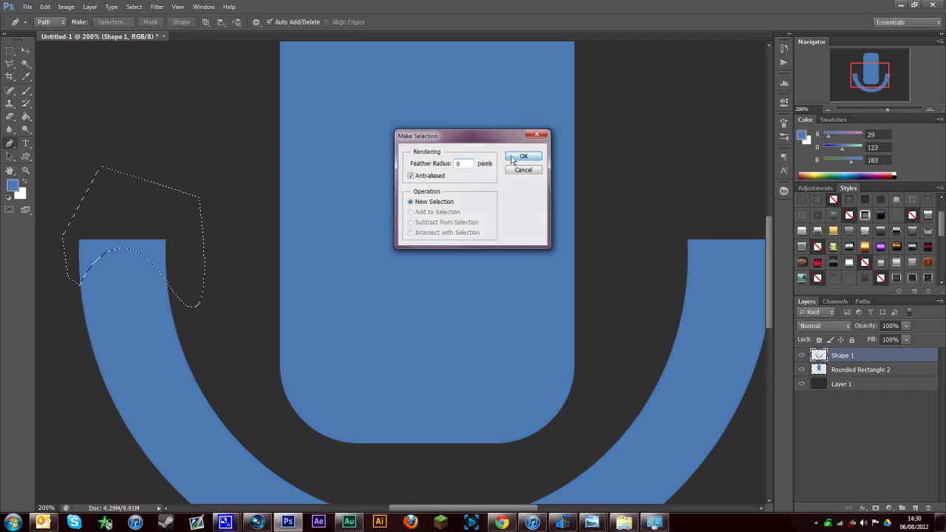
key(Delete)
key(ctrl+d)
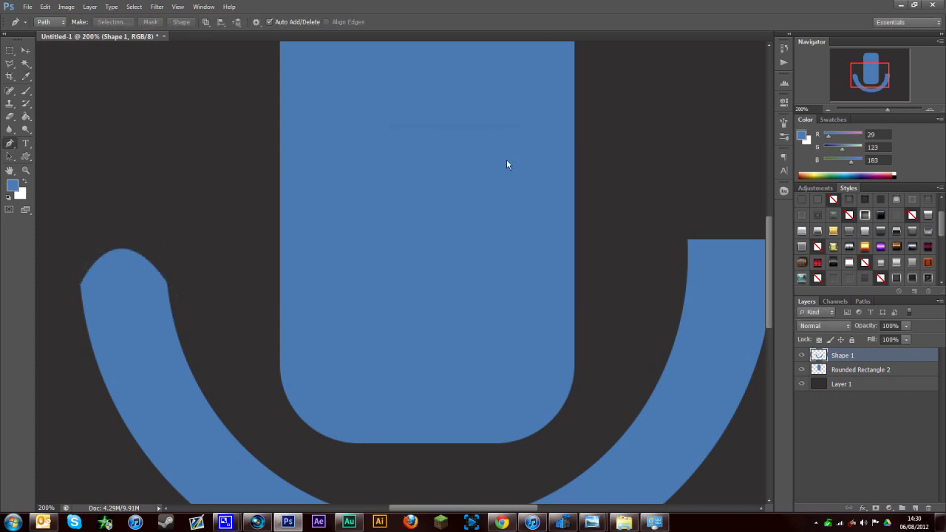
Reshape the pen path's curve handles into a dome over the arc's end.
key(ctrl+minus)
key(ctrl+minus)
key(ctrl+plus)
key(ctrl+plus)
key(ctrl+plus)
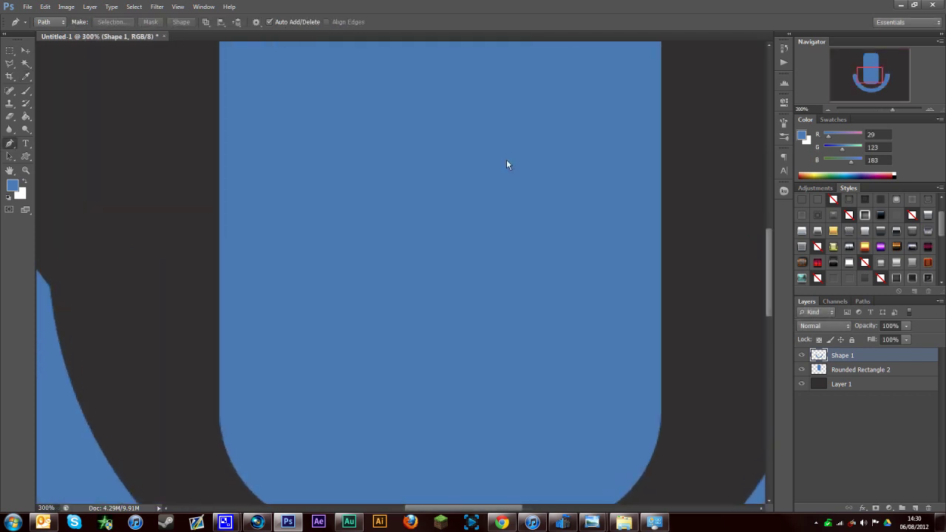
drag(478, 508, 411, 508)
key(ctrl+z)
key(ctrl+d)
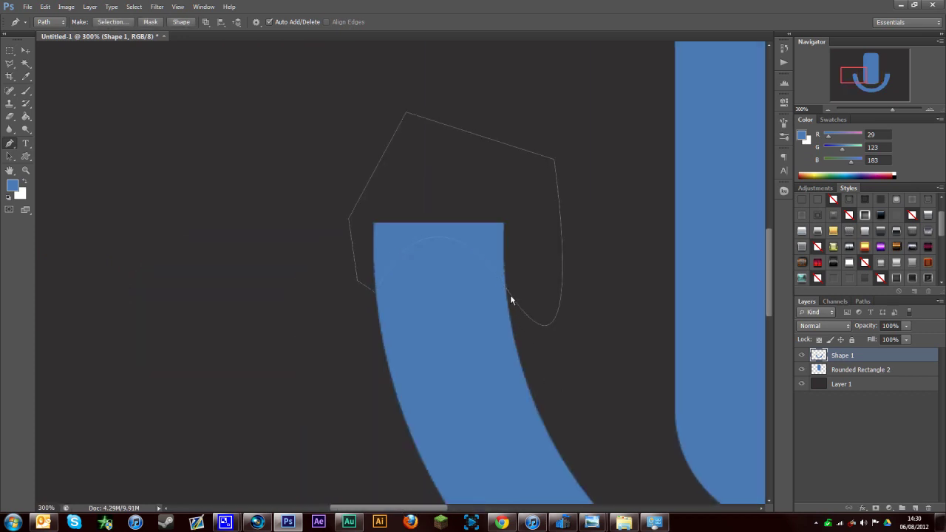
drag(507, 291, 512, 300)
drag(427, 171, 453, 162)
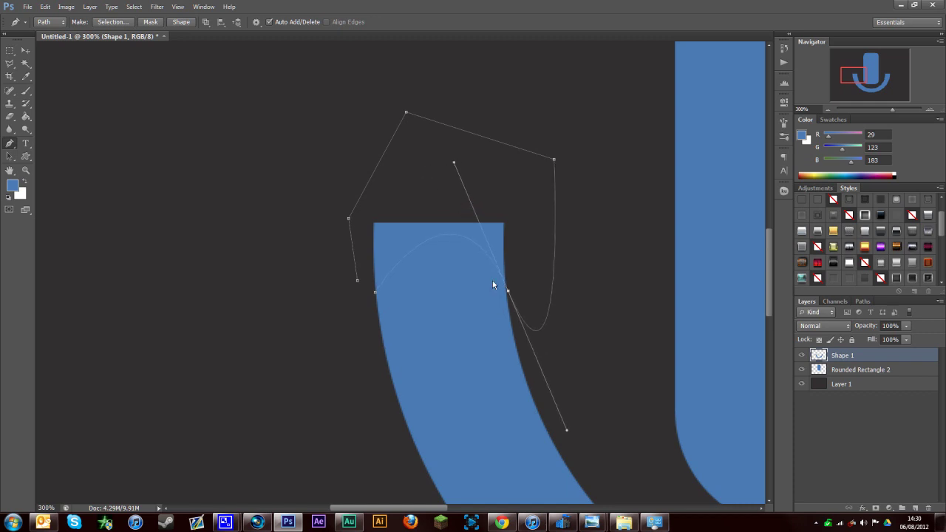
drag(509, 294, 508, 292)
drag(453, 161, 427, 197)
drag(603, 403, 575, 382)
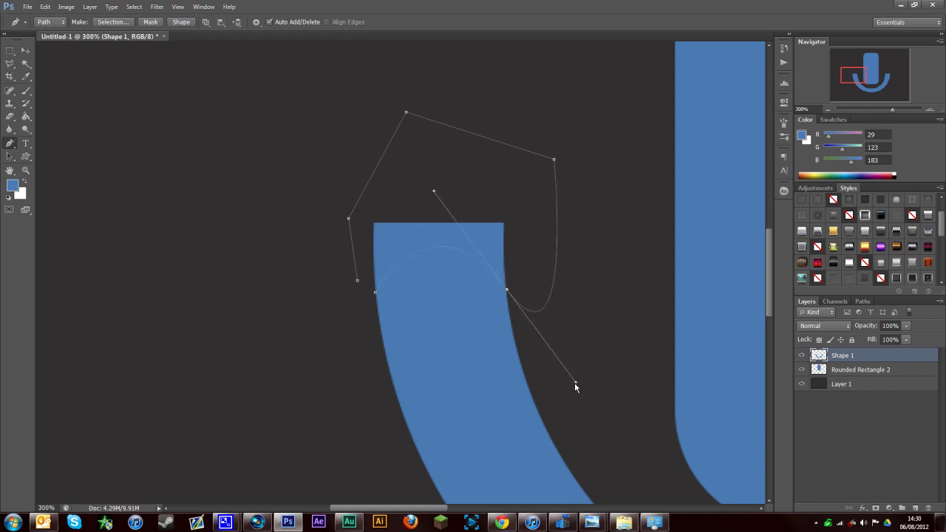
Turn the path into a selection and delete it to dome the arc's end.
right_click(537, 296)
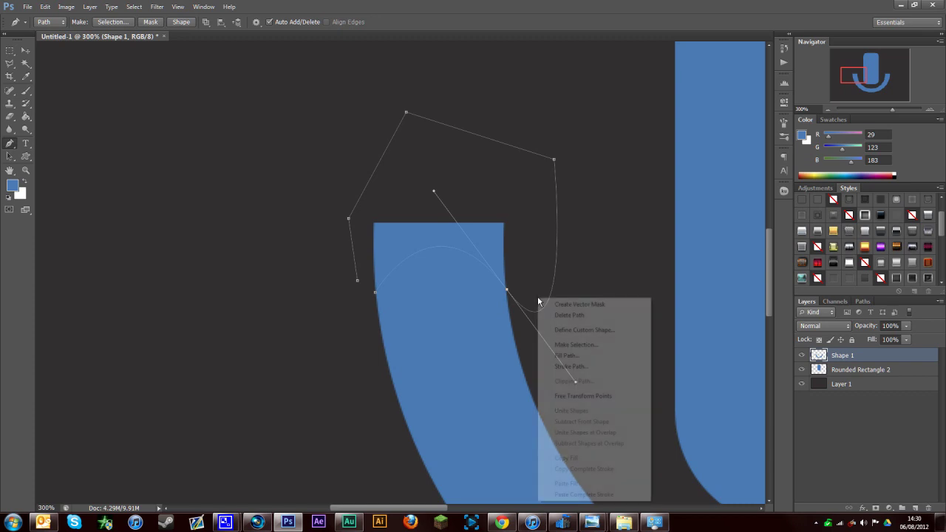
click(554, 342)
click(524, 157)
key(Delete)
key(ctrl+d)
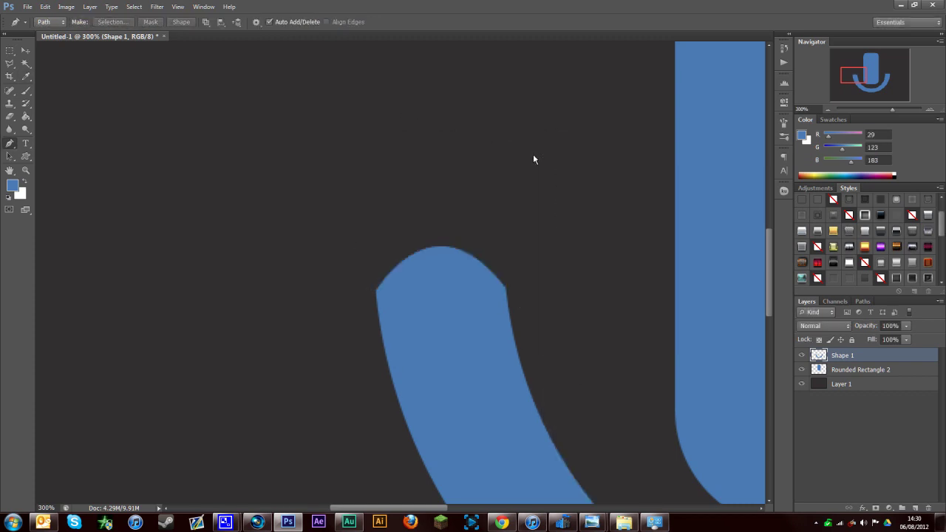
key(ctrl+minus)
key(ctrl+minus)
key(ctrl+minus)
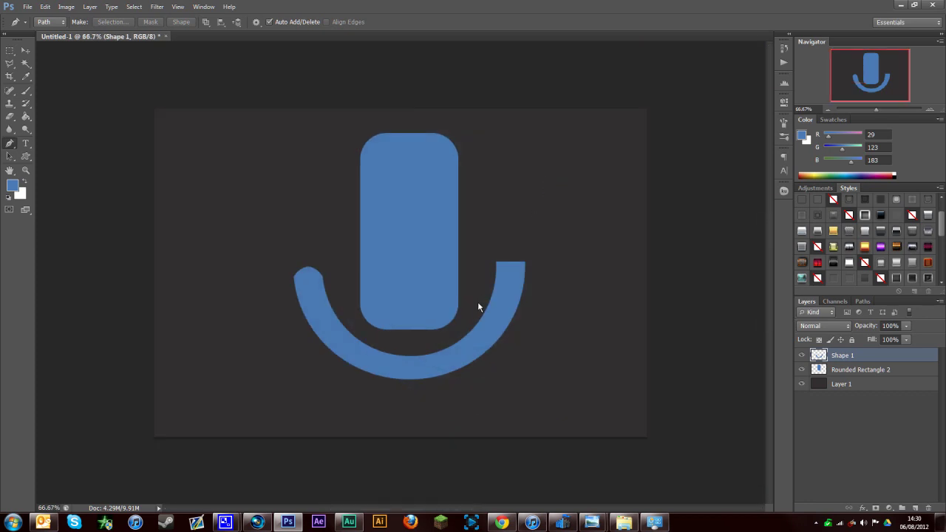
Select and delete the right half of the blue arc.
key(ctrl+plus)
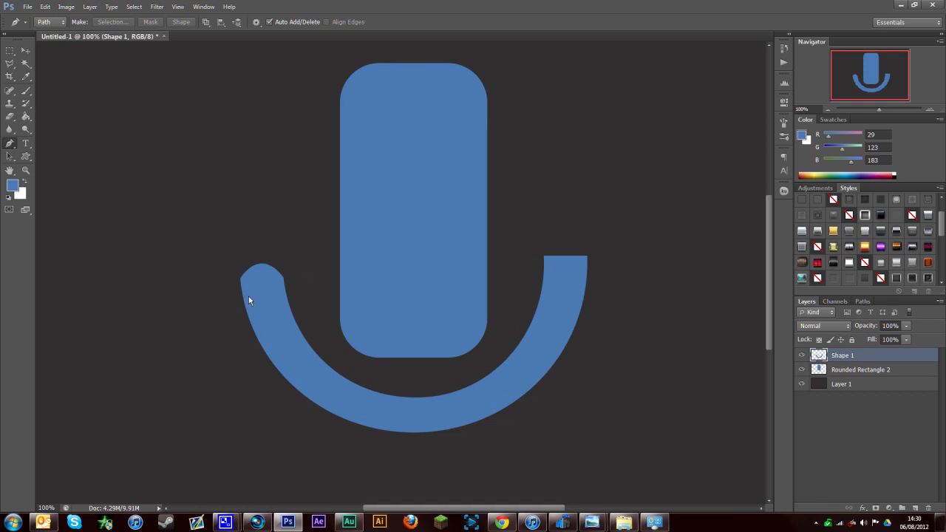
click(10, 50)
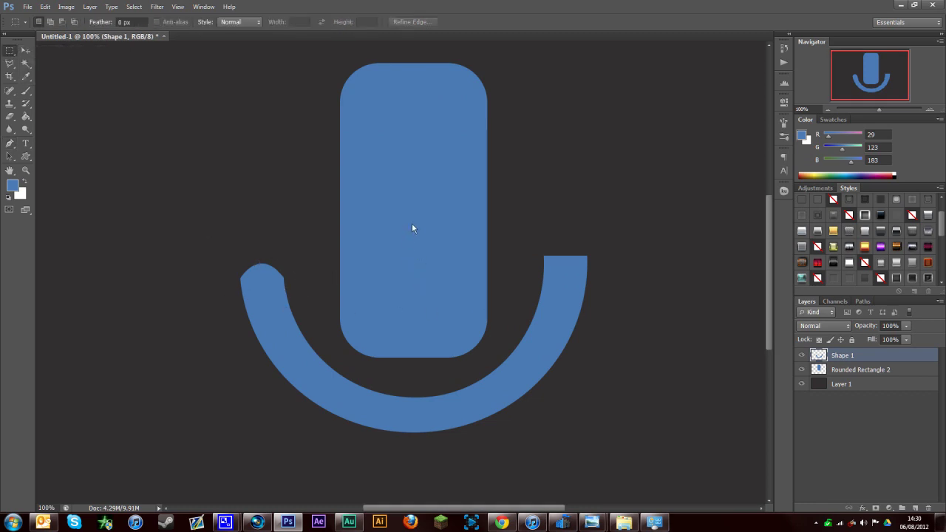
drag(412, 222, 637, 485)
key(Delete)
key(ctrl+d)
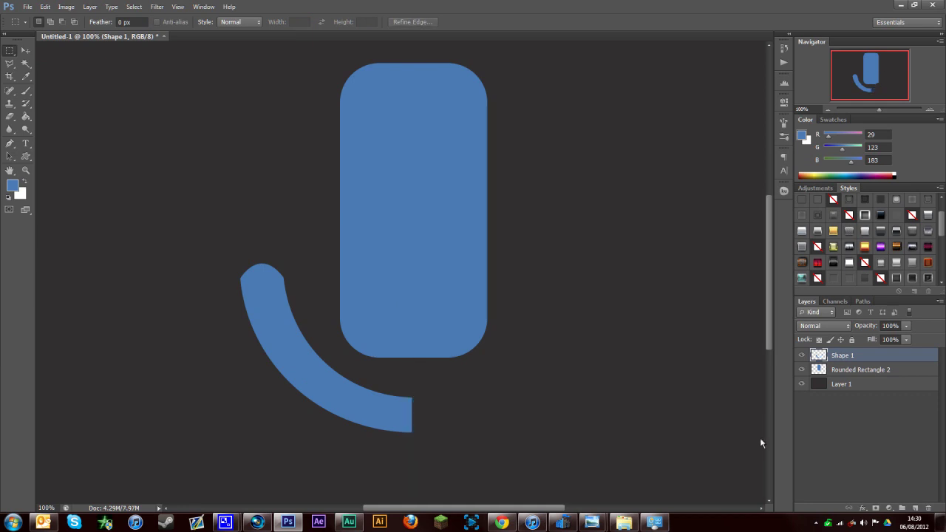
Duplicate Shape 1, flip the copy horizontally, and line it up on the right.
right_click(848, 355)
click(855, 47)
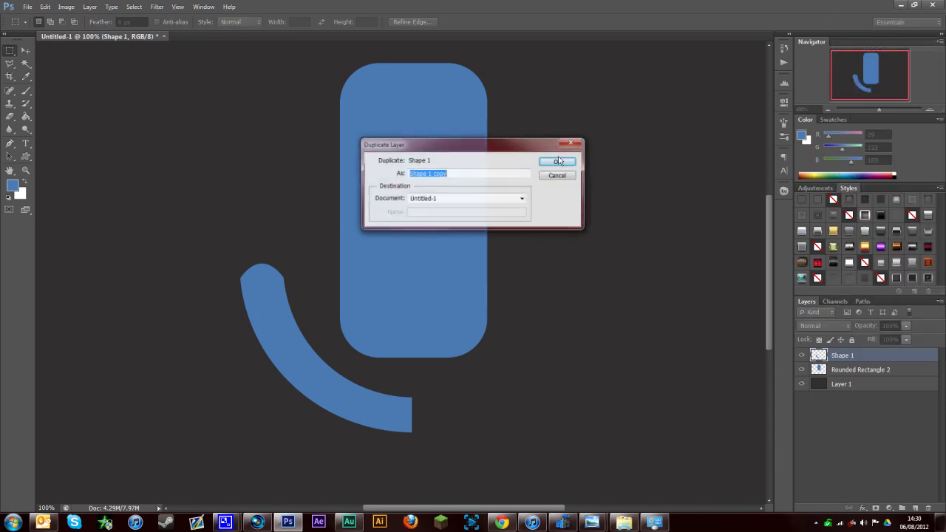
click(559, 162)
key(v)
drag(274, 338, 399, 322)
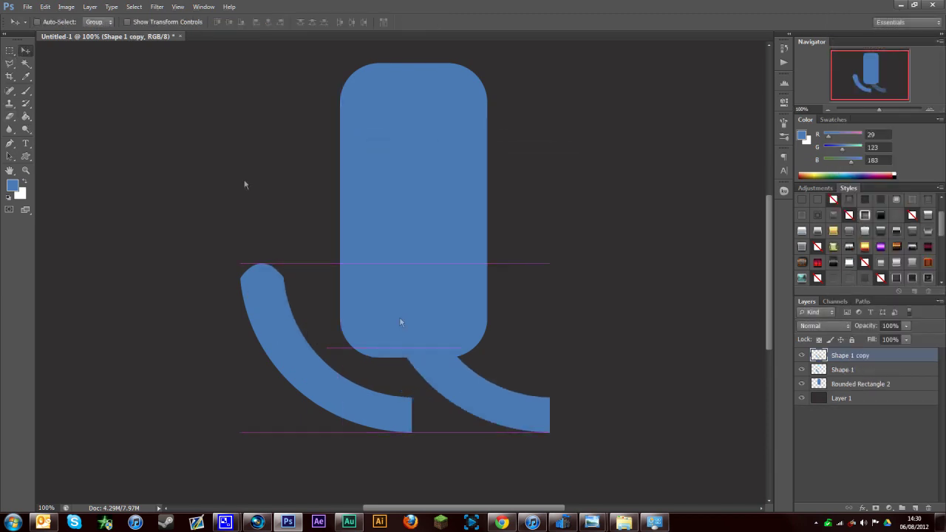
click(45, 7)
mouse_move(81, 199)
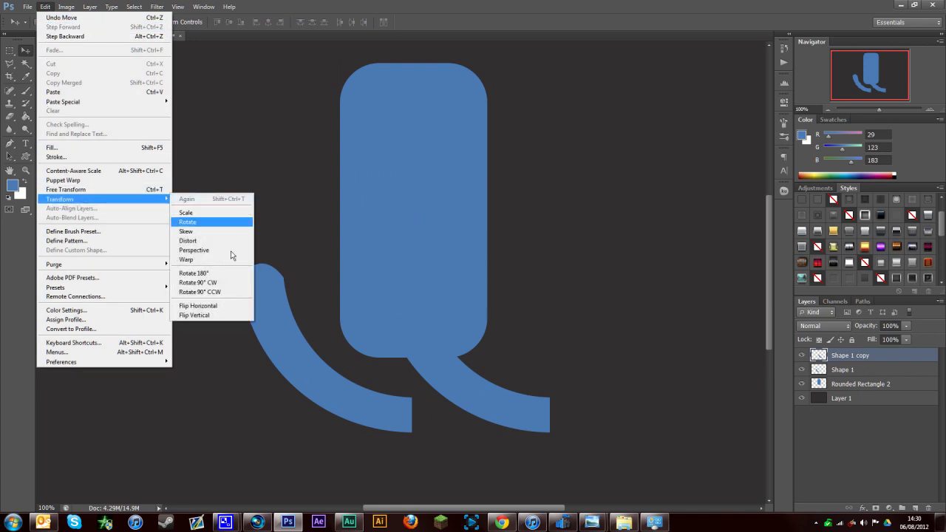
click(221, 305)
drag(418, 385, 459, 389)
Merge Shape 1 and Shape 1 copy into one layer centred under the pill.
shift+click(853, 373)
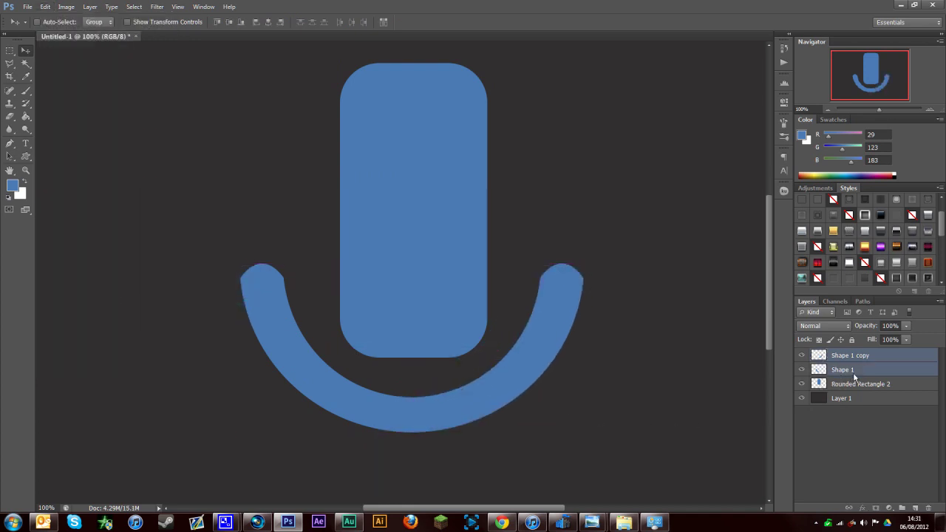
key(ctrl+e)
mouse_move(517, 414)
mouse_down()
mouse_move(531, 406)
mouse_move(512, 406)
mouse_move(517, 414)
mouse_up()
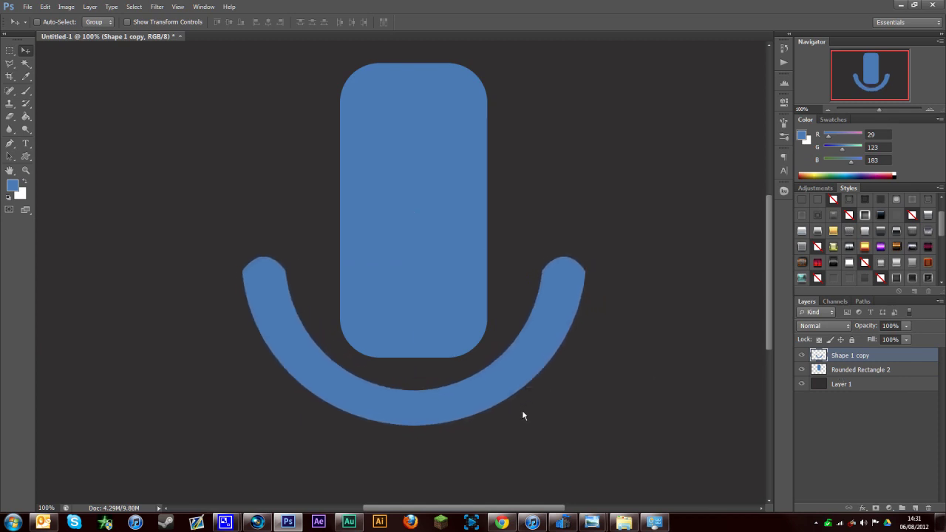
Free Transform the merged arc to narrow it to 83% width.
key(ctrl+t)
drag(584, 340, 525, 367)
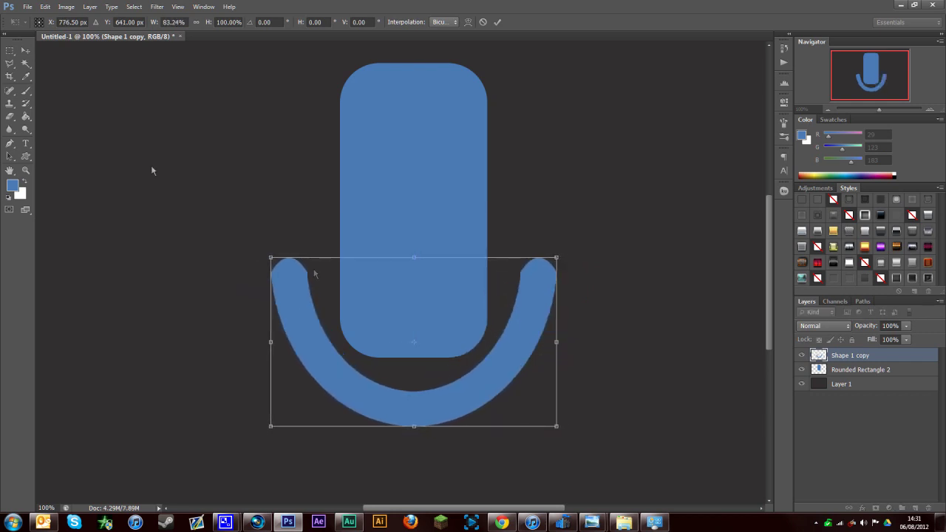
click(25, 50)
click(418, 197)
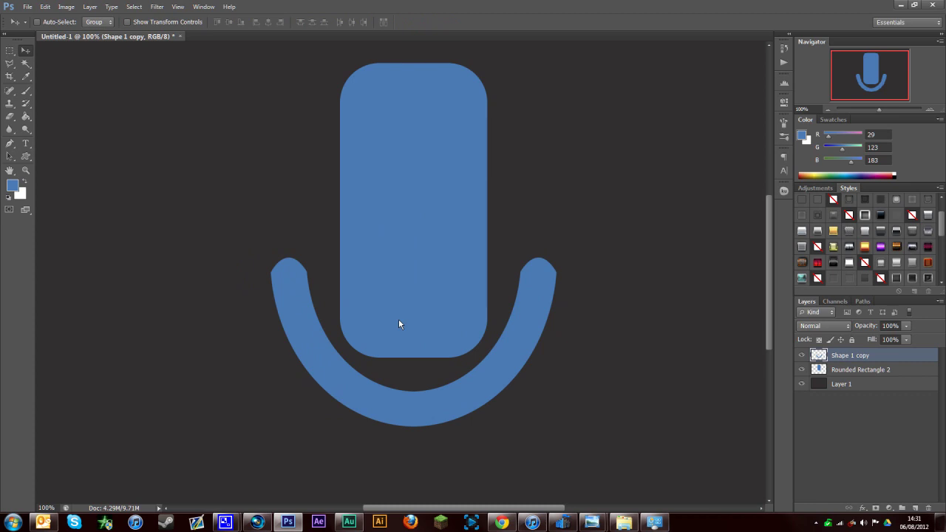
key(ctrl+minus)
key(ctrl+plus)
key(ctrl+plus)
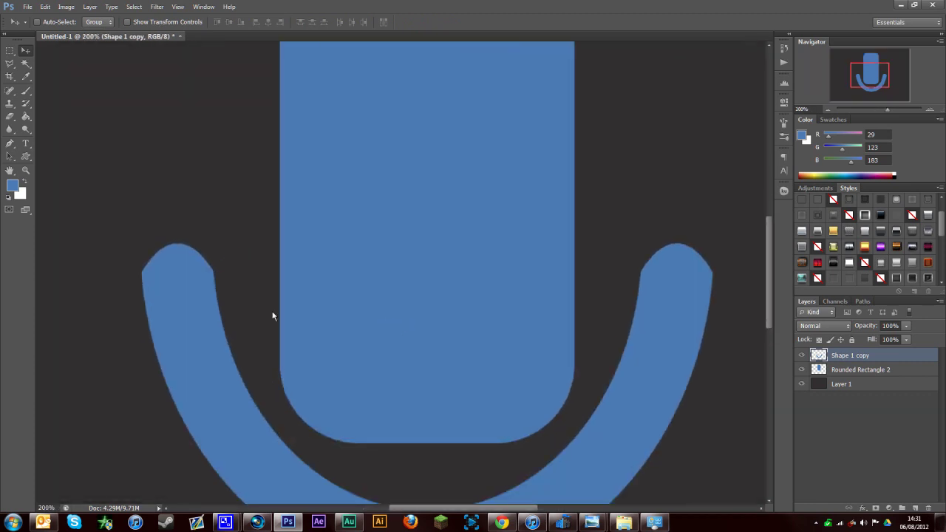
Slice off the left arm's rounded top with a rectangular marquee.
click(10, 50)
drag(106, 164, 270, 273)
click(270, 272)
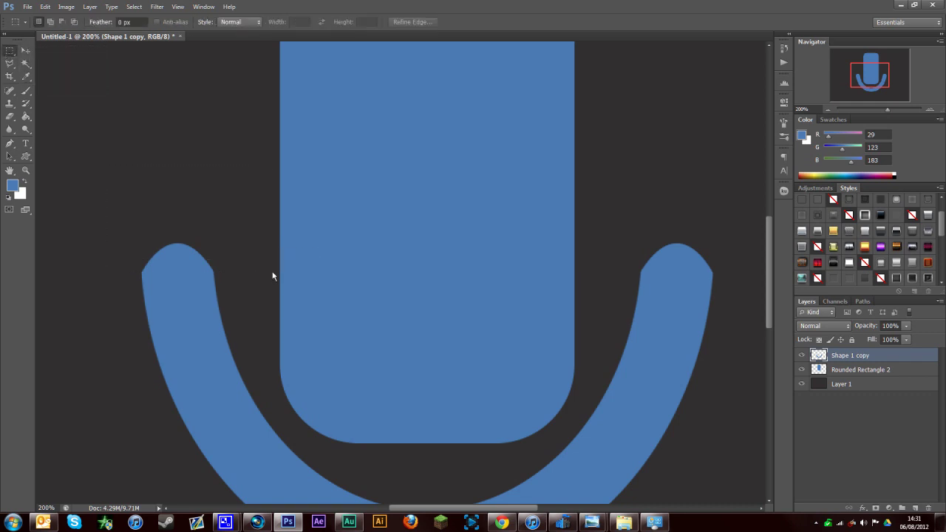
drag(92, 174, 253, 274)
key(Delete)
key(ctrl+d)
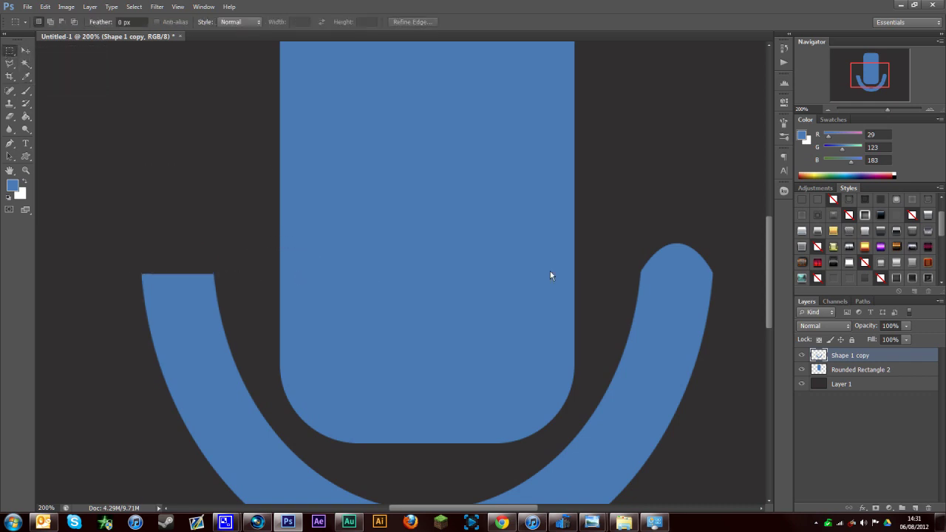
Cut the right arm's top flat, level with the left arm.
drag(624, 201, 738, 280)
key(Delete)
key(ctrl+d)
key(ctrl+alt+z)
key(ctrl+alt+z)
drag(77, 202, 727, 273)
key(Delete)
key(ctrl+d)
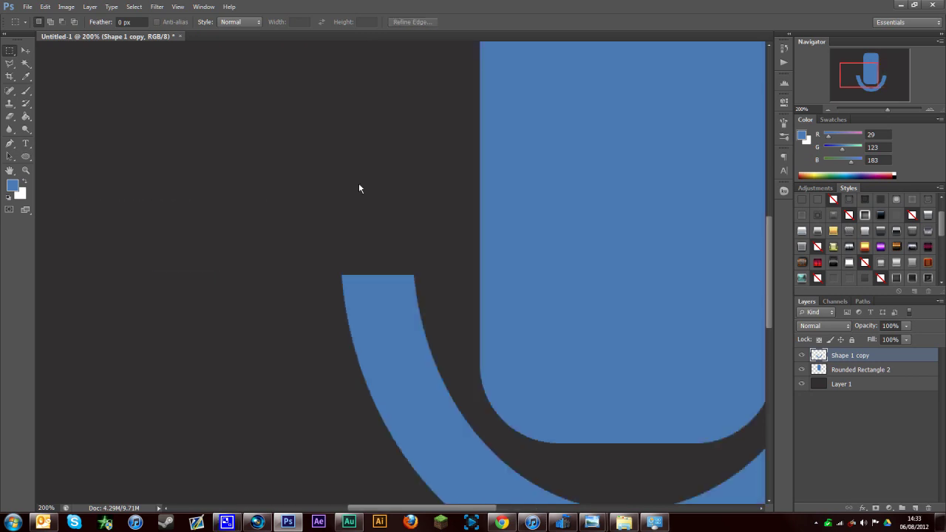
key(ctrl+plus)
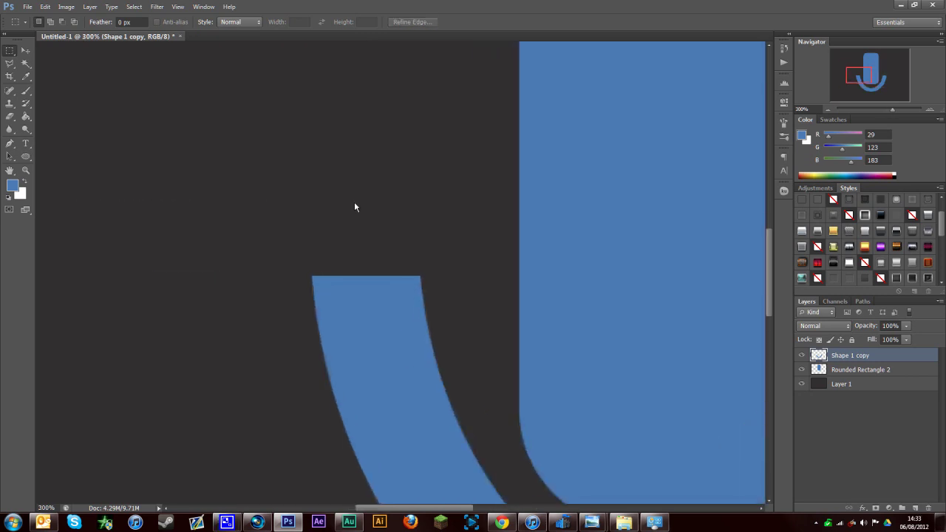
Draw a circle over the left arm's flat top, rasterize Ellipse 1 and set it to 42% opacity.
click(26, 157)
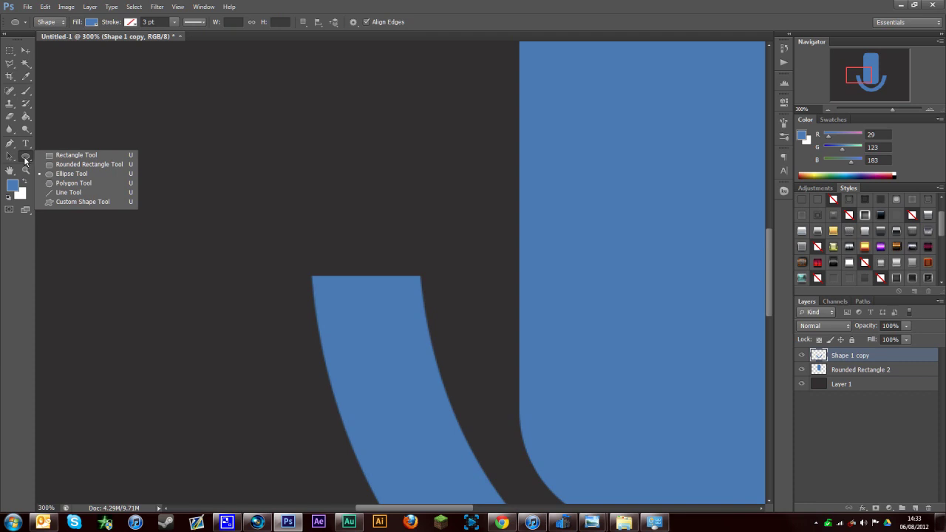
click(82, 175)
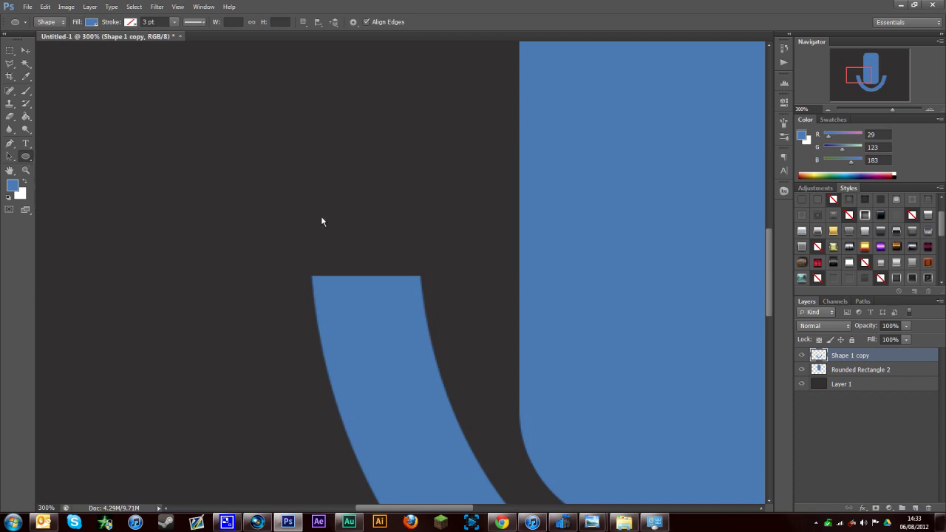
drag(312, 224, 418, 337)
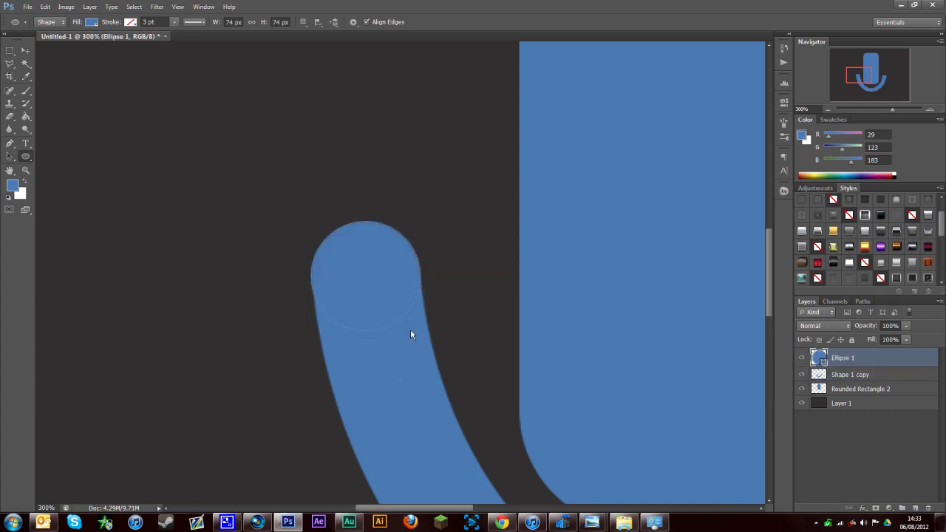
right_click(847, 366)
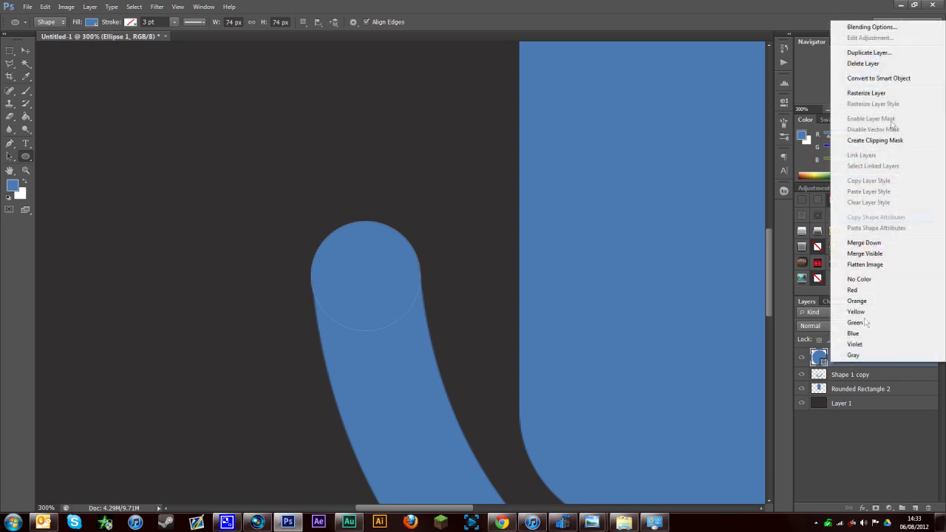
click(883, 93)
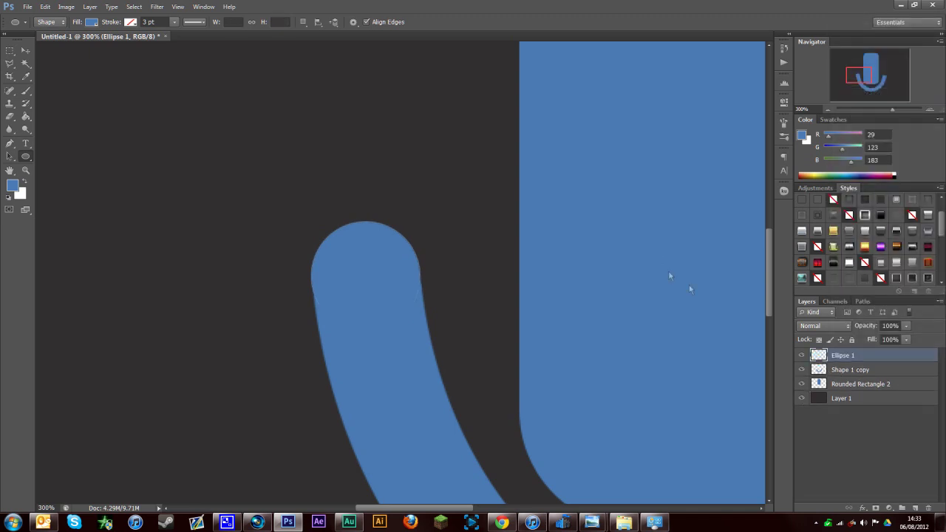
click(905, 325)
drag(906, 338, 878, 338)
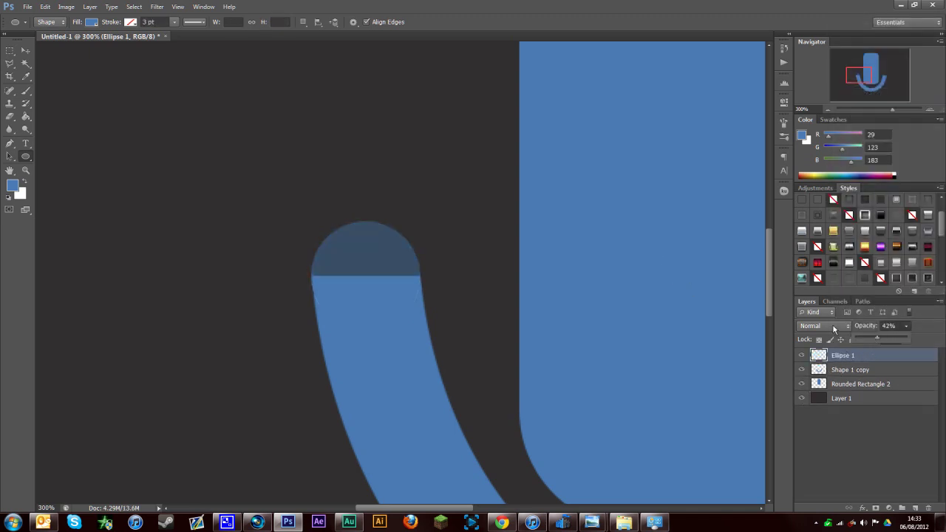
key(ctrl+plus)
key(ctrl+plus)
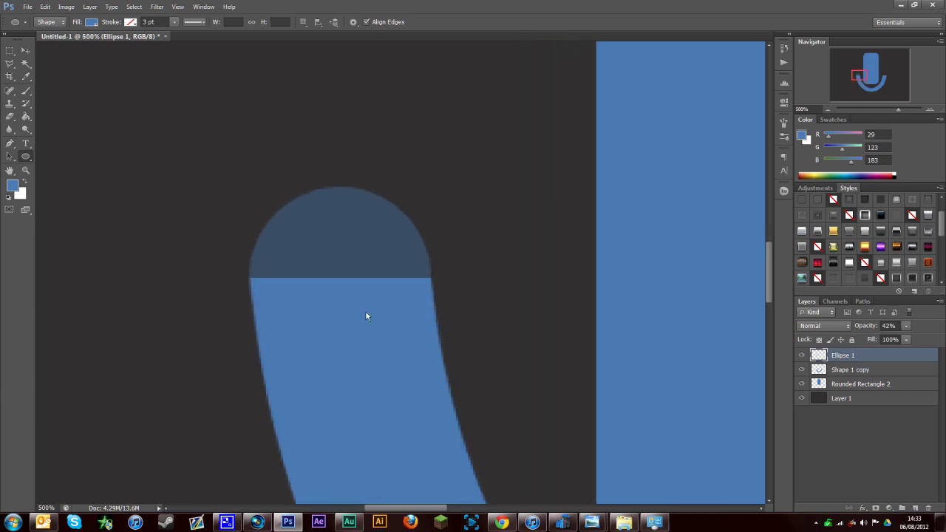
Rotate and align the circle to the arm's tilt, then drop its opacity to 28%.
key(ctrl+t)
drag(418, 401, 442, 377)
drag(409, 323, 409, 319)
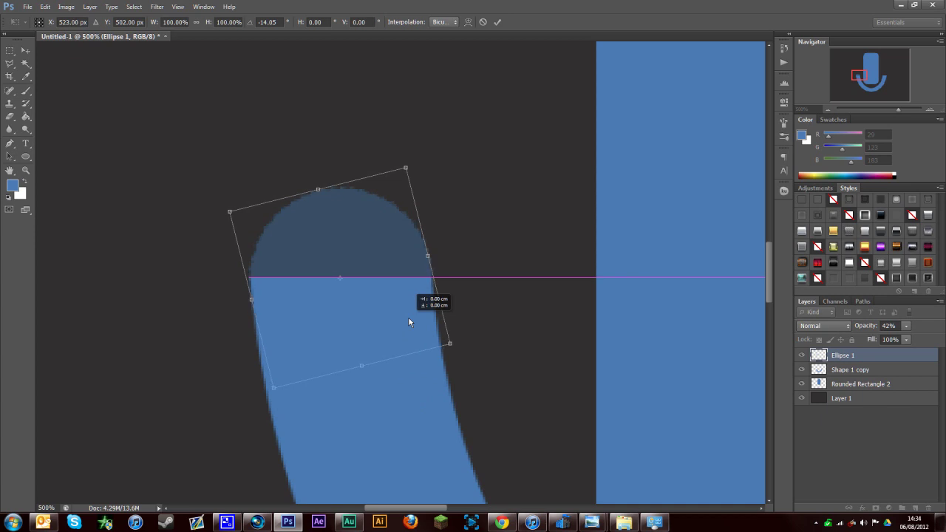
mouse_move(424, 398)
mouse_down()
mouse_move(435, 396)
mouse_move(427, 399)
mouse_up()
drag(409, 319, 408, 317)
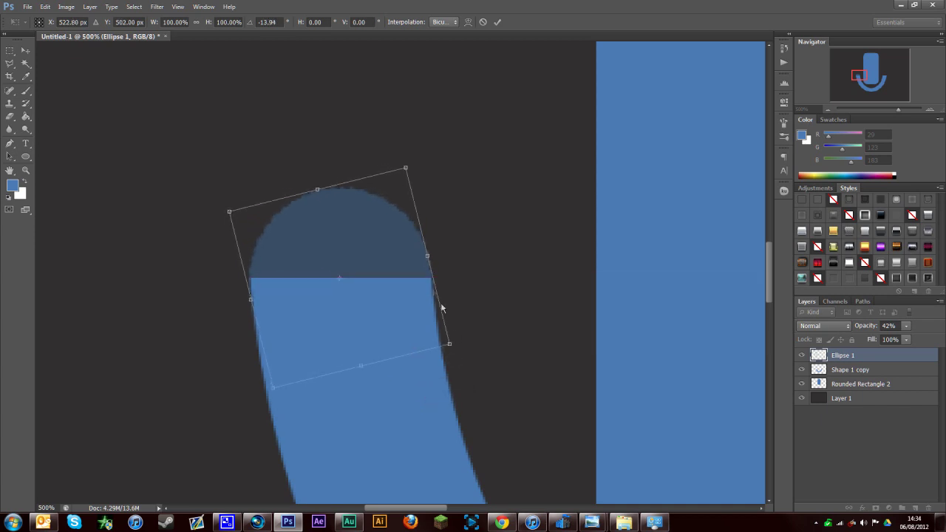
click(25, 50)
click(416, 194)
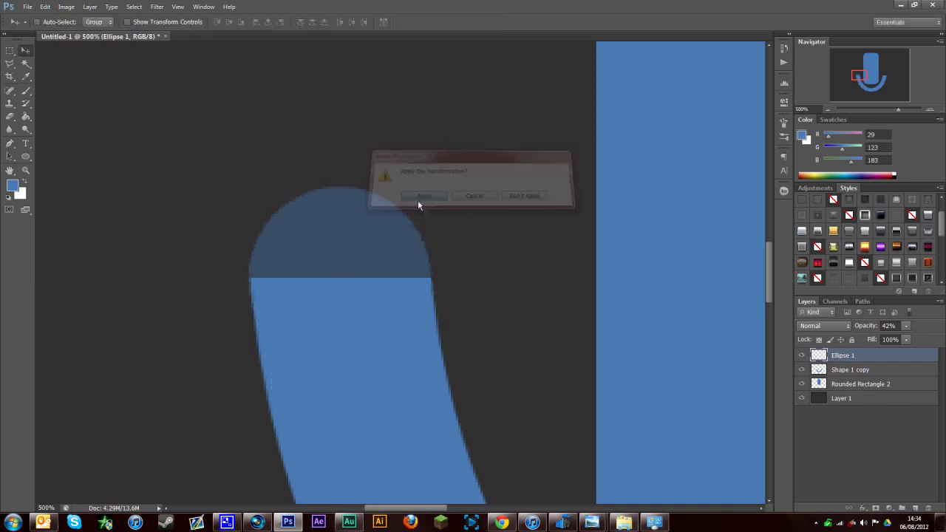
click(905, 326)
mouse_move(904, 339)
mouse_down()
mouse_move(923, 336)
mouse_move(900, 340)
mouse_up()
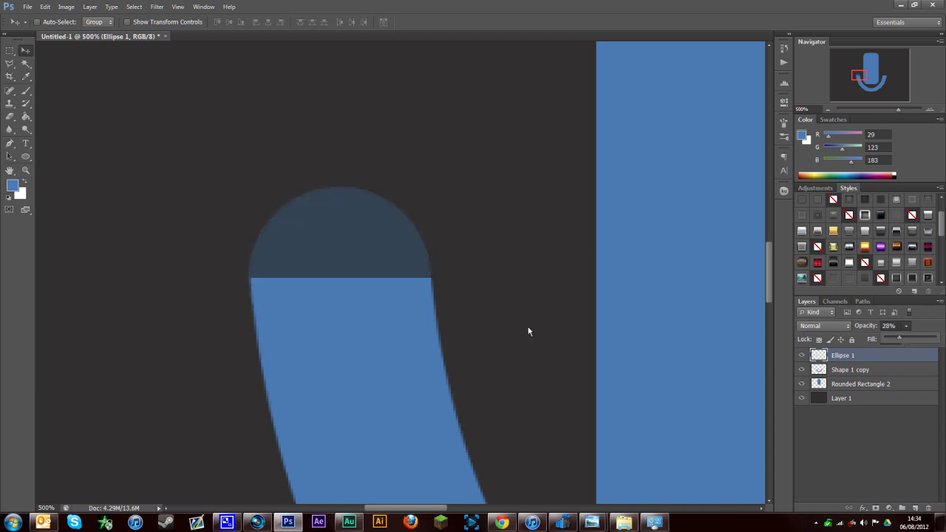
Shrink the circle slightly, apply the transform, and raise Ellipse 1 opacity to 100%.
key(ctrl+t)
drag(247, 191, 250, 188)
click(30, 52)
click(410, 198)
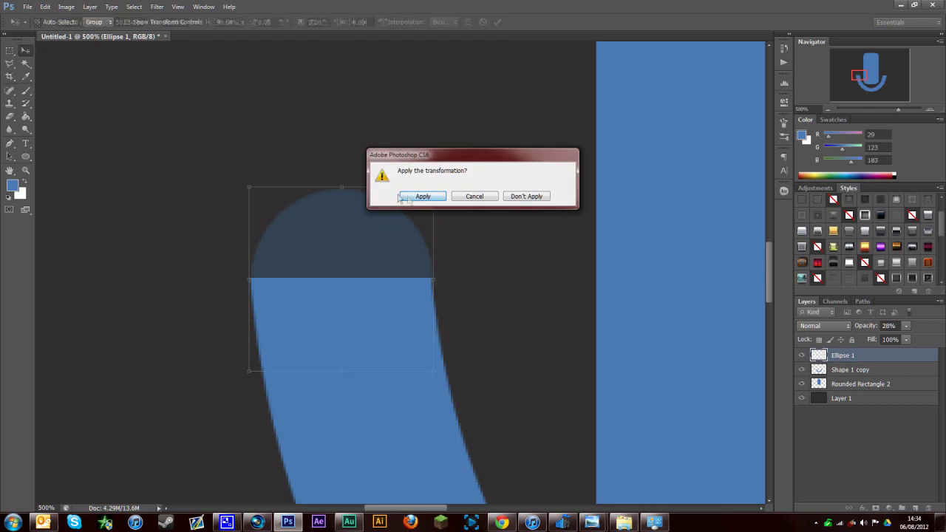
click(8, 53)
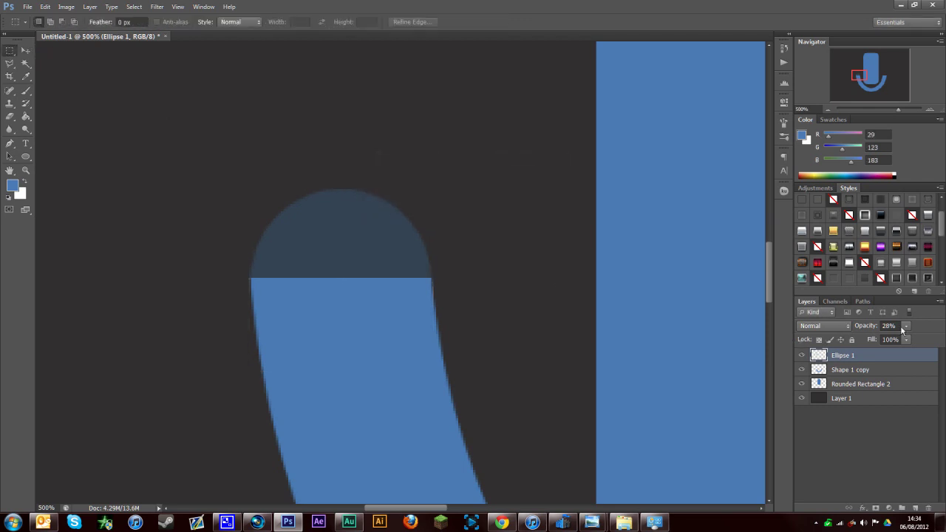
click(905, 326)
drag(902, 339, 945, 339)
key(ctrl+1)
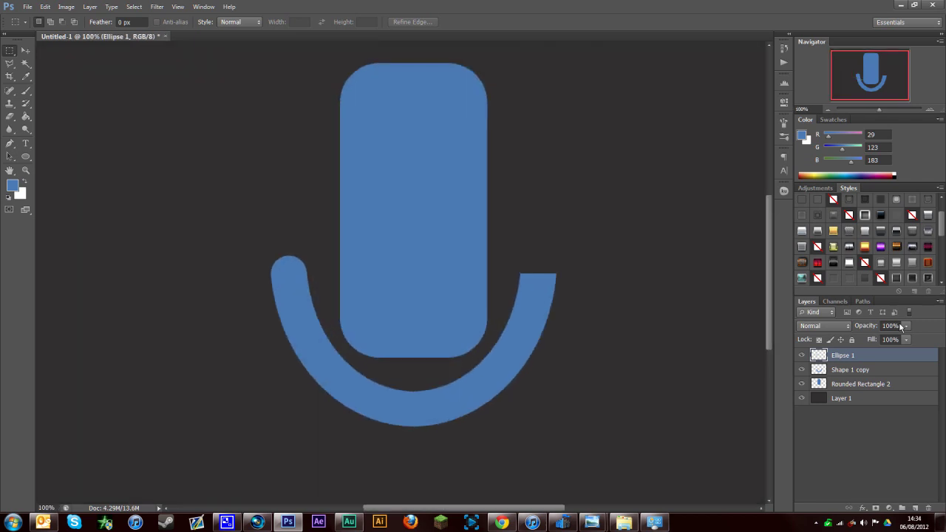
Duplicate Ellipse 1 and move the copy right onto the arc's right end.
right_click(903, 353)
click(846, 35)
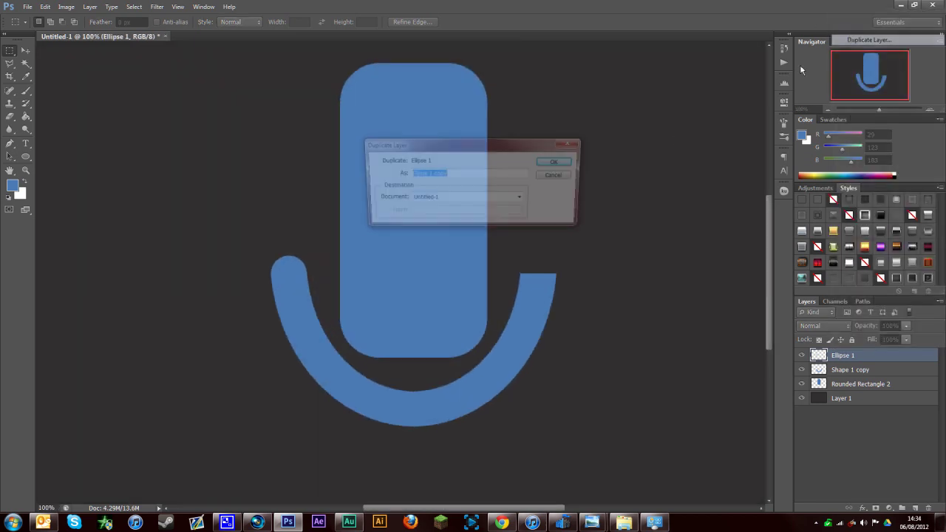
click(560, 162)
click(24, 53)
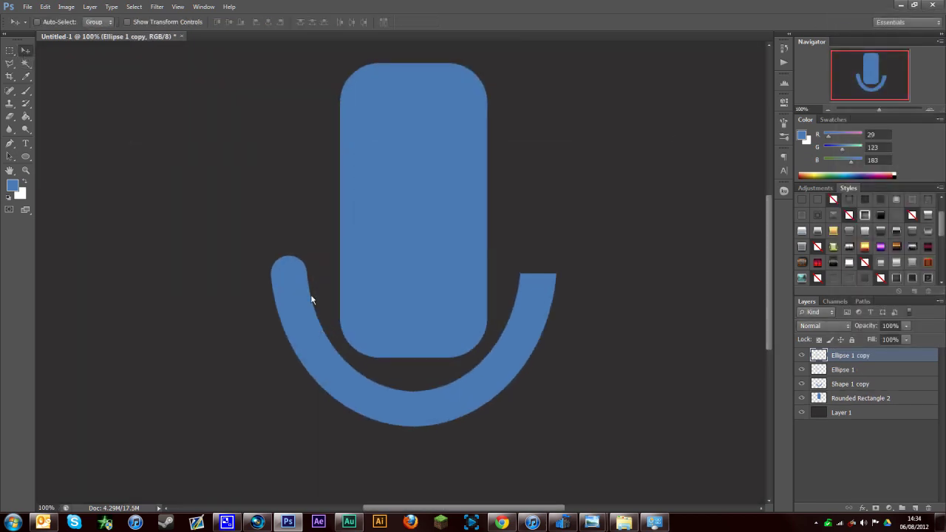
drag(311, 299, 546, 291)
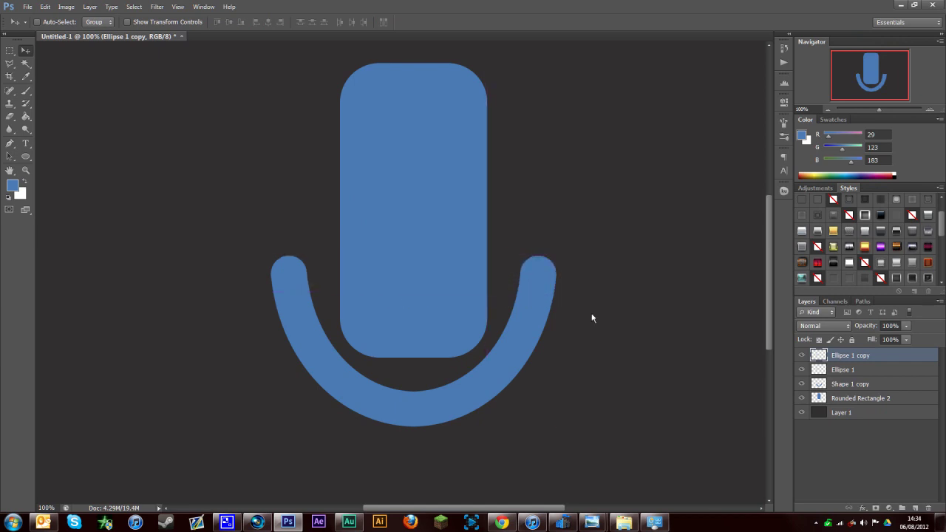
Flip the Ellipse 1 copy horizontally and merge the arc layers with Ctrl+E.
click(45, 7)
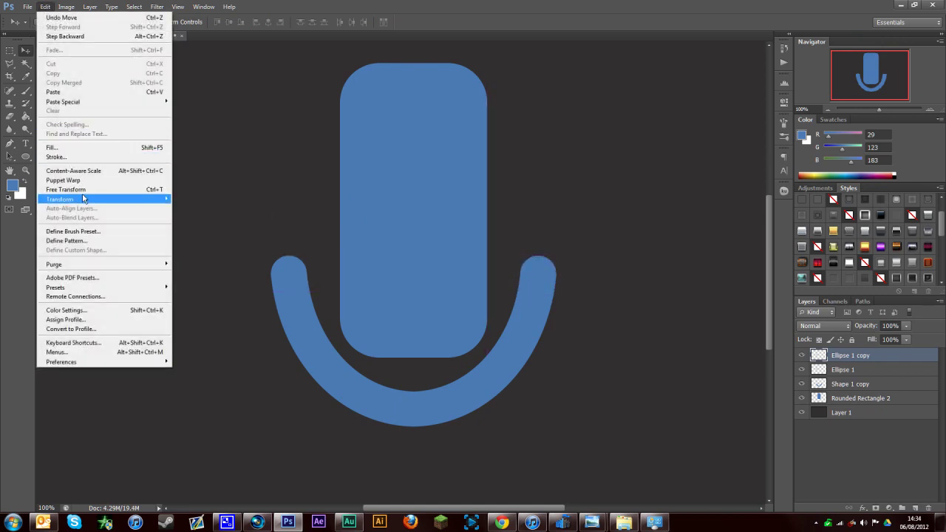
mouse_move(87, 200)
click(214, 306)
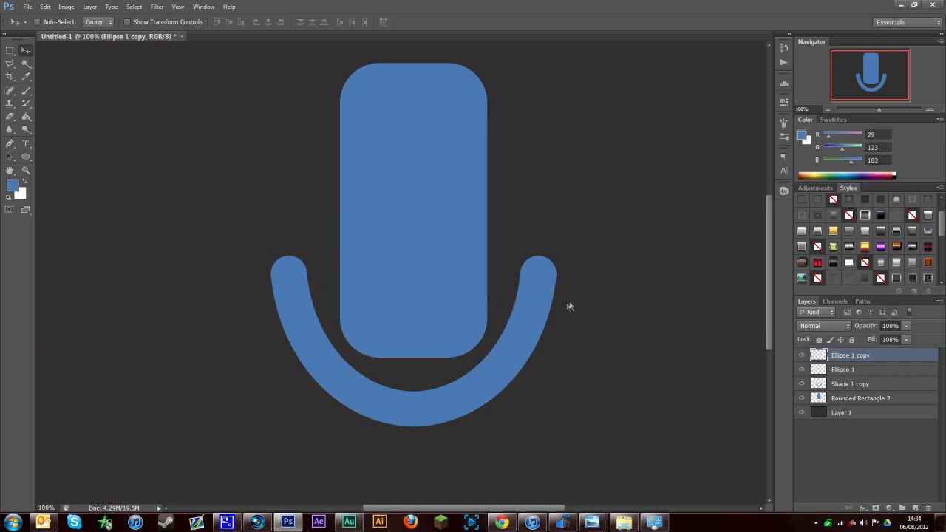
shift+click(850, 385)
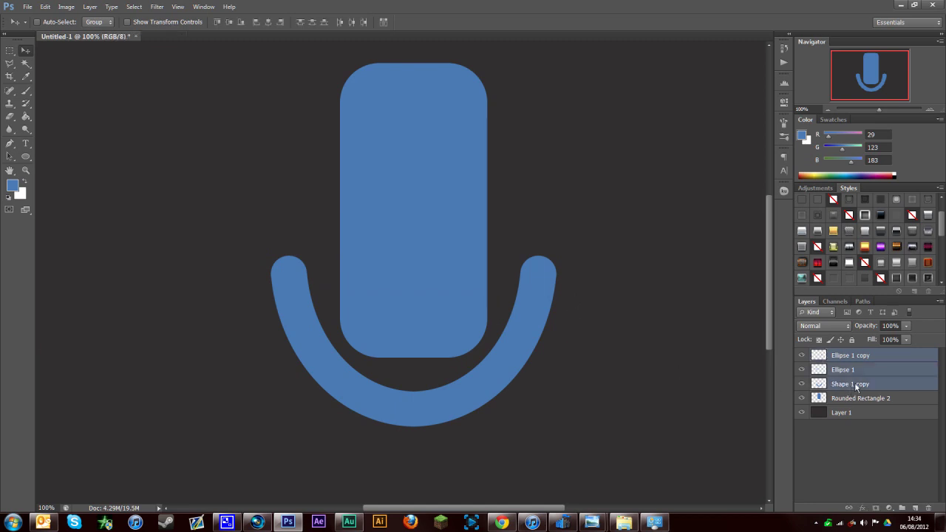
key(ctrl+e)
key(ctrl+plus)
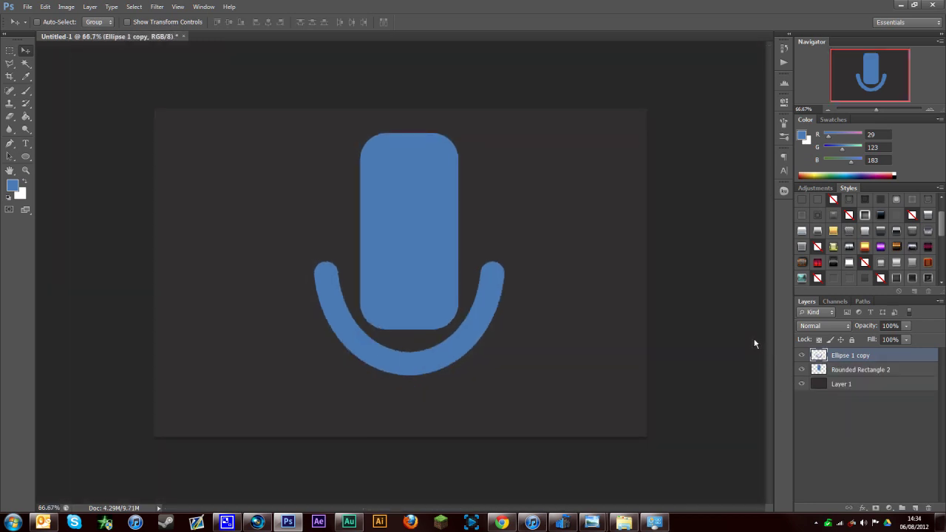
Draw a blue stem rectangle below the arc and nudge it slightly down and left.
scroll(588, 367, down, 10)
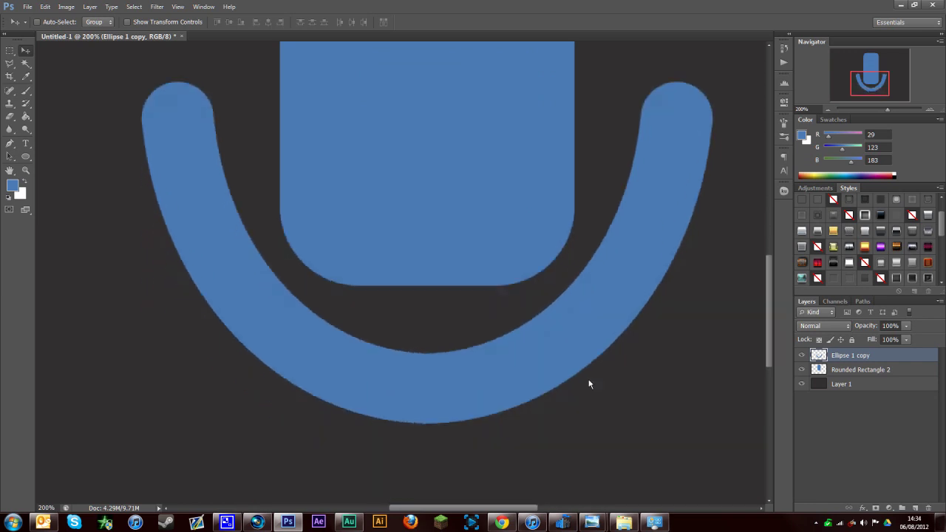
click(26, 157)
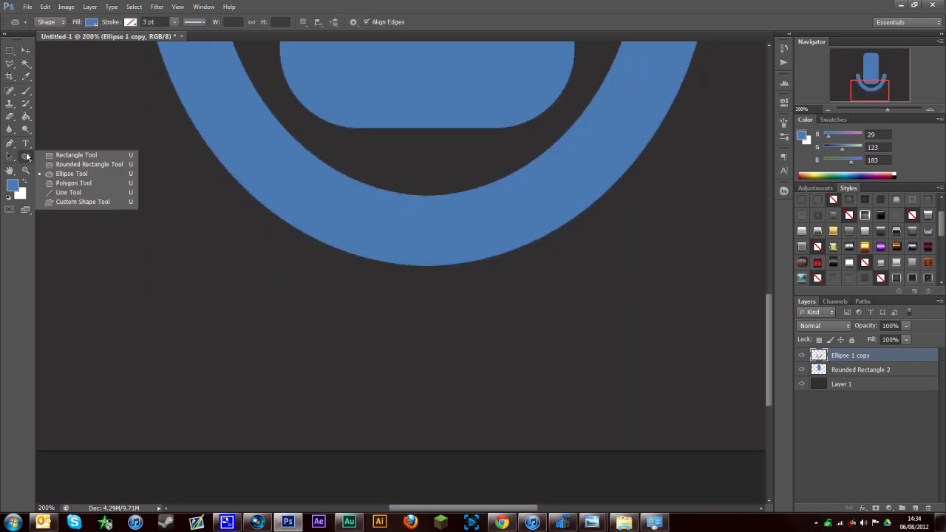
click(65, 156)
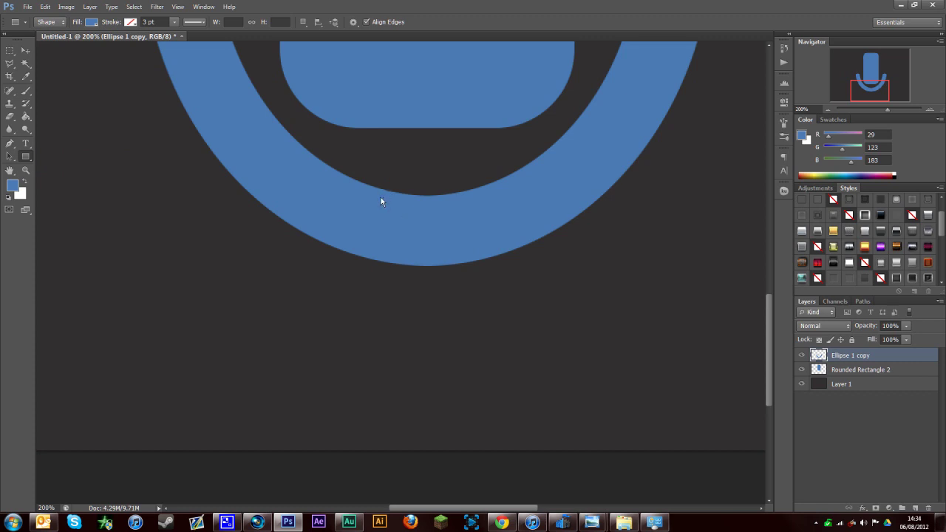
drag(378, 194, 477, 363)
click(26, 52)
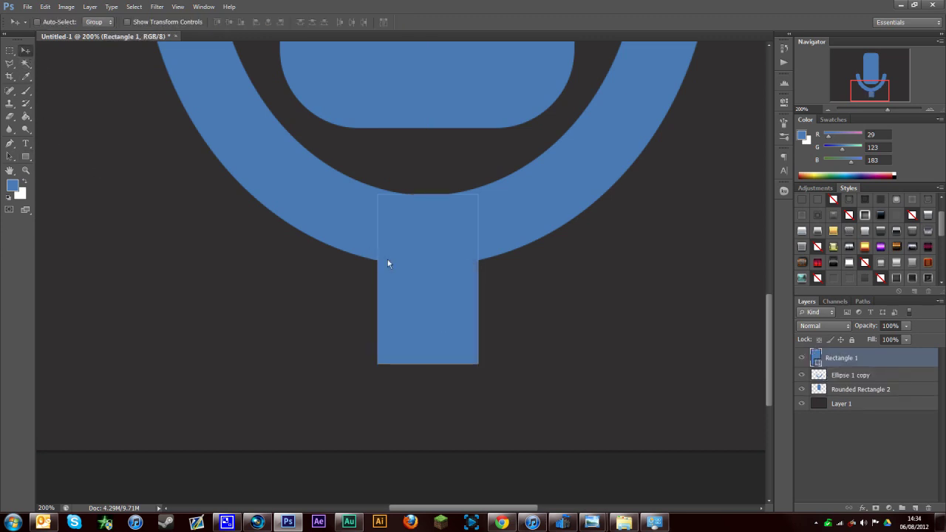
drag(387, 263, 385, 266)
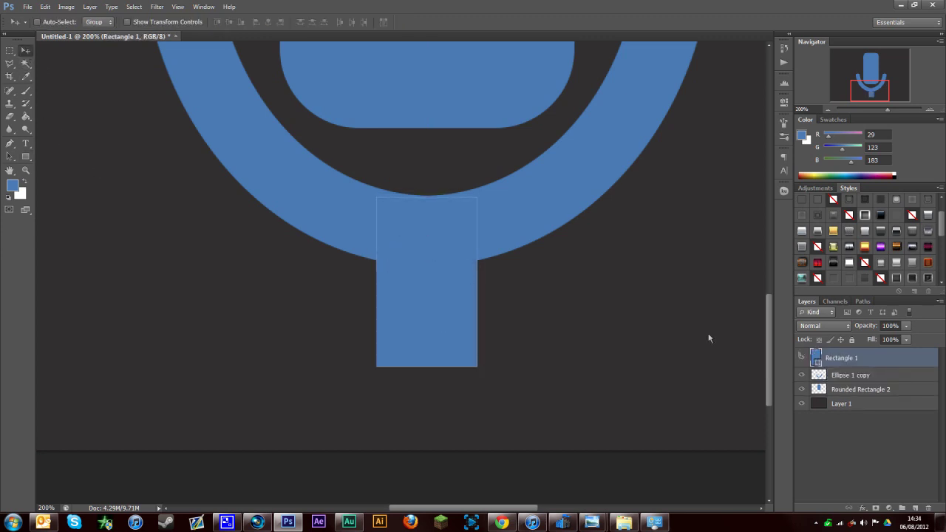
Rasterize the Rectangle 1 stem layer.
right_click(870, 358)
click(854, 96)
key(ctrl+minus)
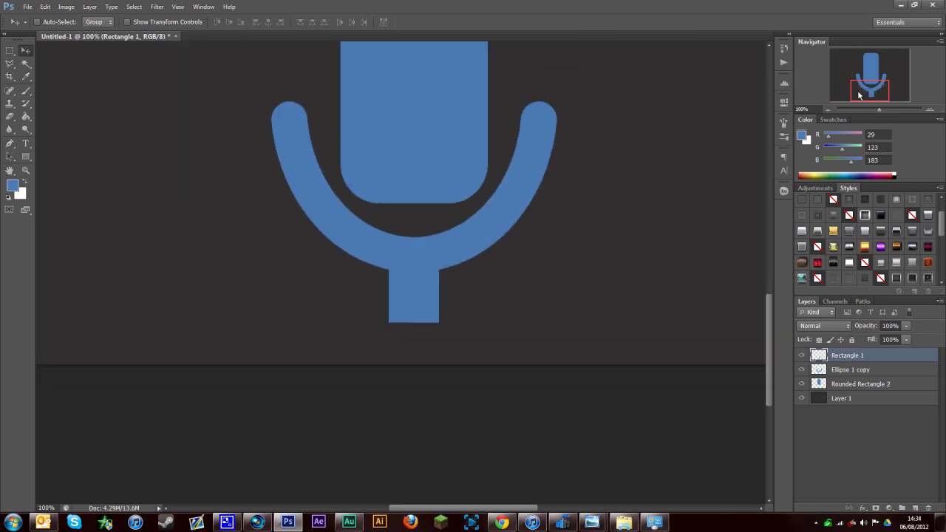
key(ctrl+minus)
key(ctrl+plus)
key(ctrl+plus)
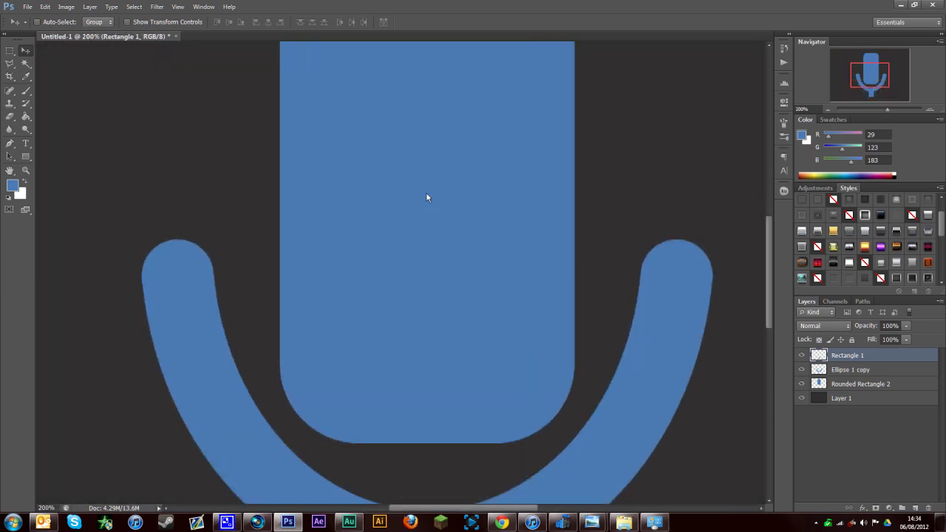
scroll(493, 300, down, 5)
scroll(498, 318, down, 3)
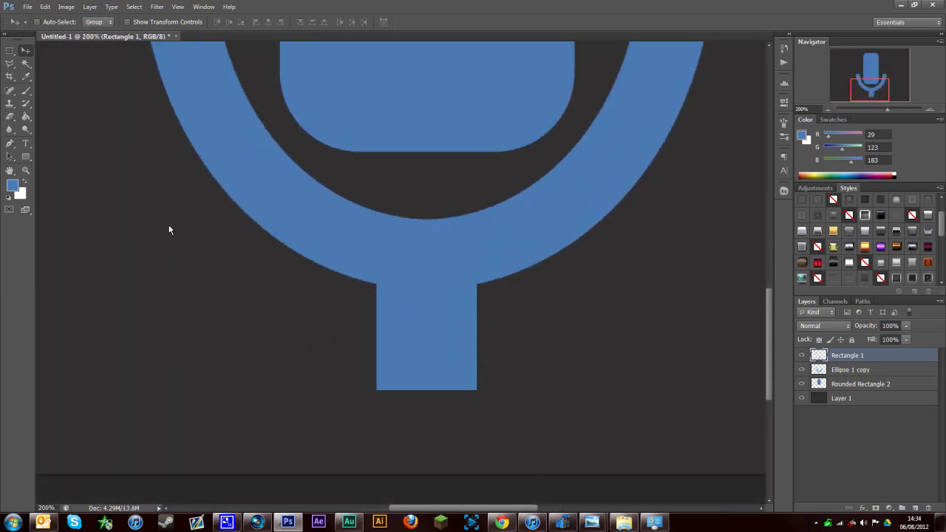
drag(27, 158, 53, 166)
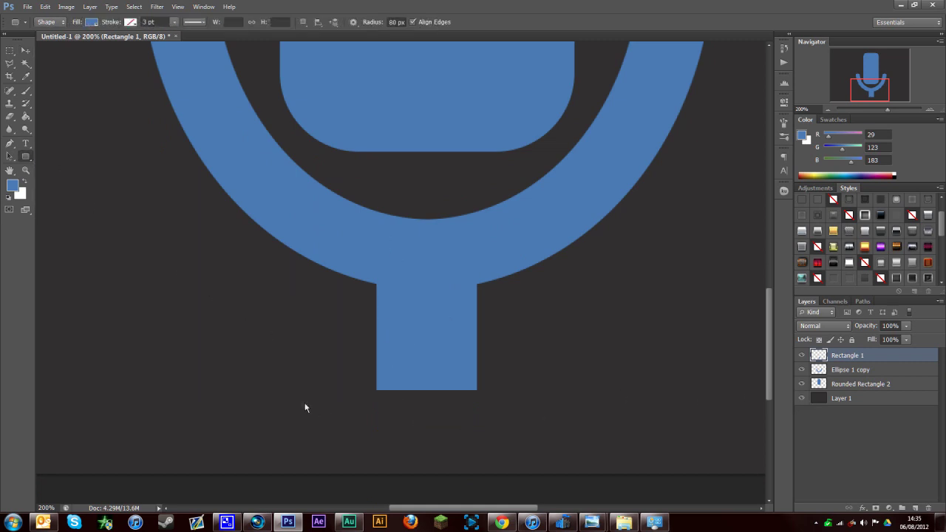
Draw an 80 px-radius rounded base bar under the stem and rasterize Rounded Rectangle 3.
click(28, 160)
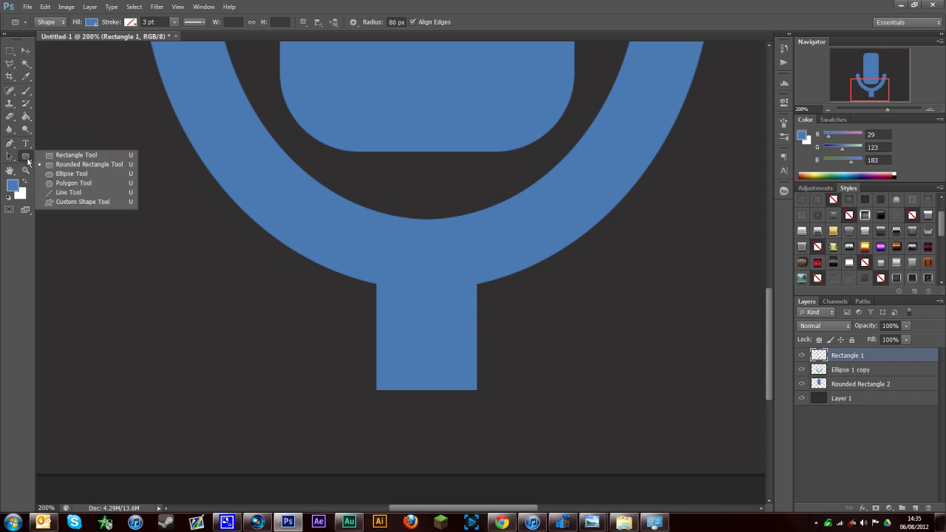
click(41, 164)
drag(285, 386, 573, 447)
right_click(829, 361)
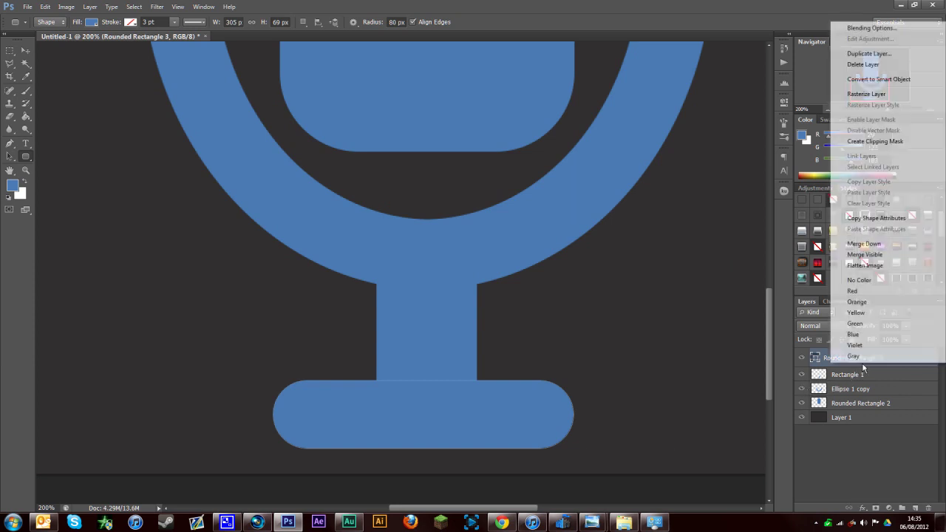
click(860, 94)
key(ctrl+minus)
key(ctrl+minus)
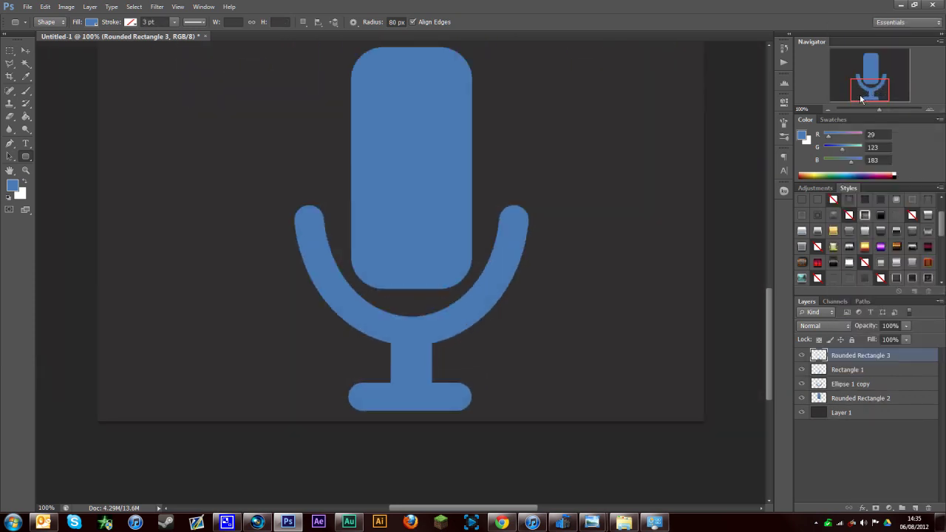
key(ctrl+plus)
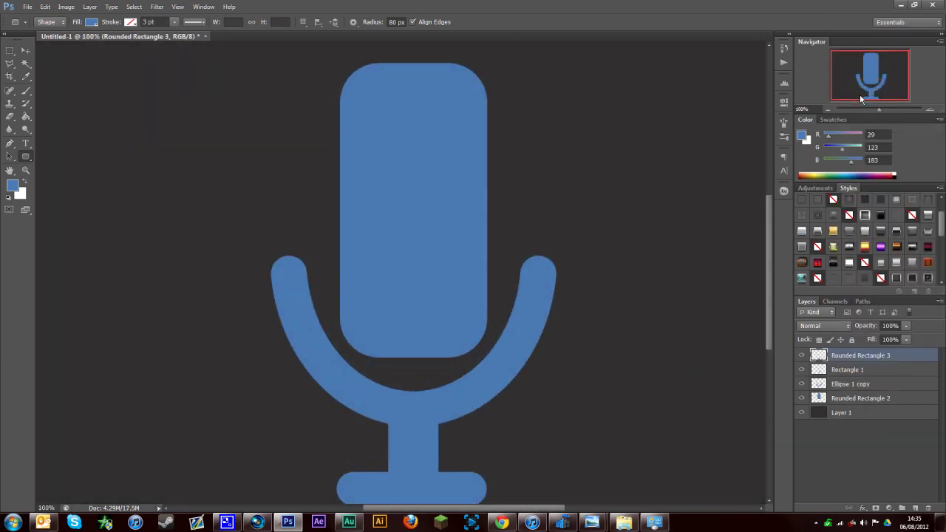
Merge the four microphone part layers and scale the merged icon down to about 83%.
shift+click(896, 398)
key(ctrl+e)
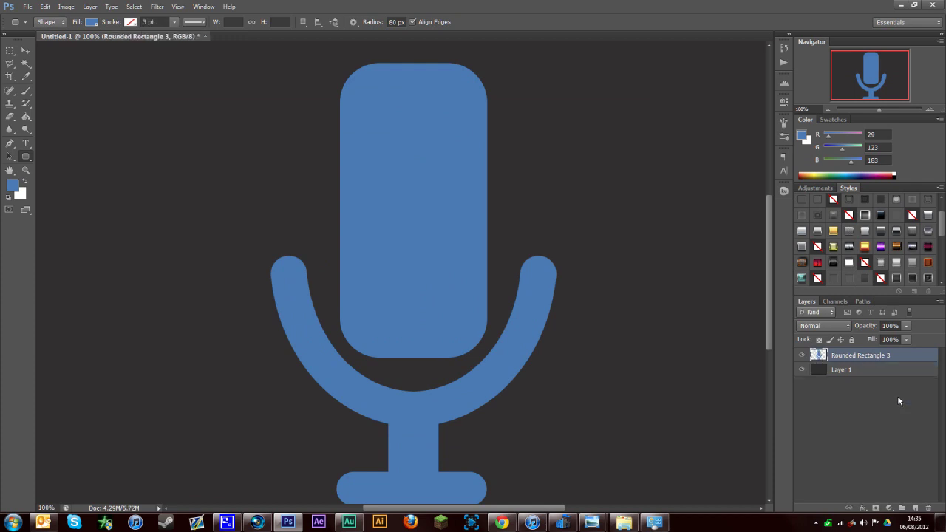
key(ctrl+t)
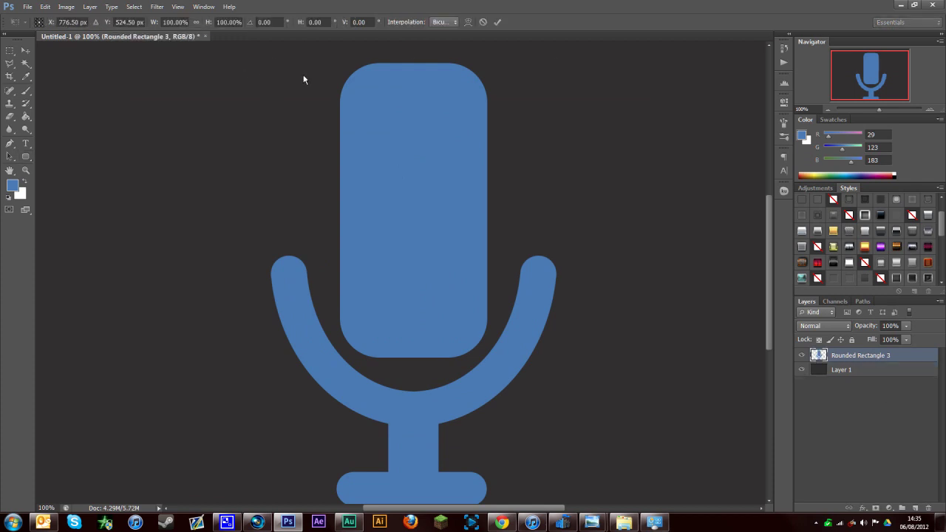
drag(274, 66, 395, 224)
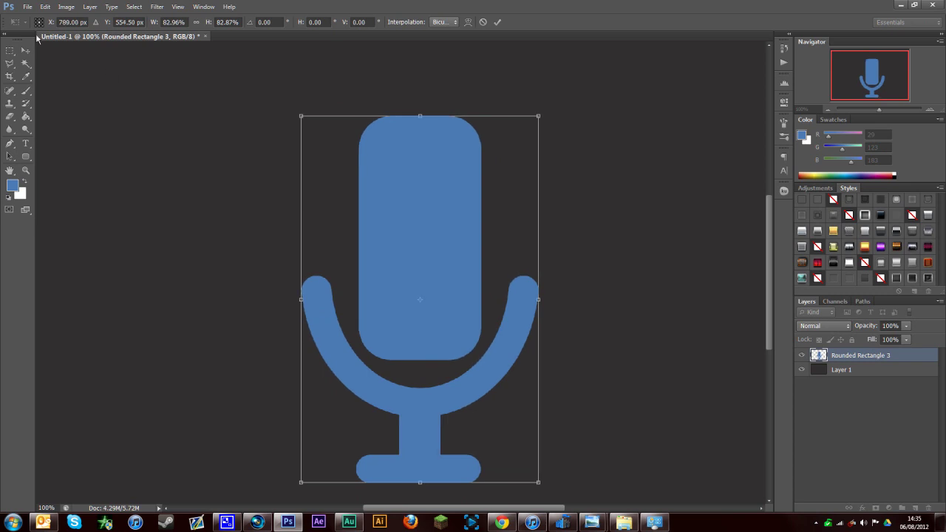
click(25, 51)
click(424, 195)
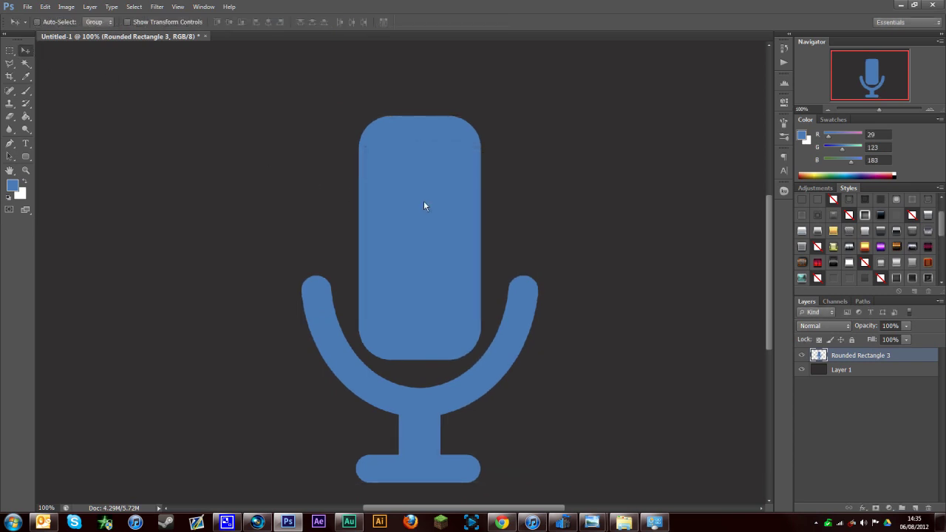
key(ctrl+plus)
key(ctrl+minus)
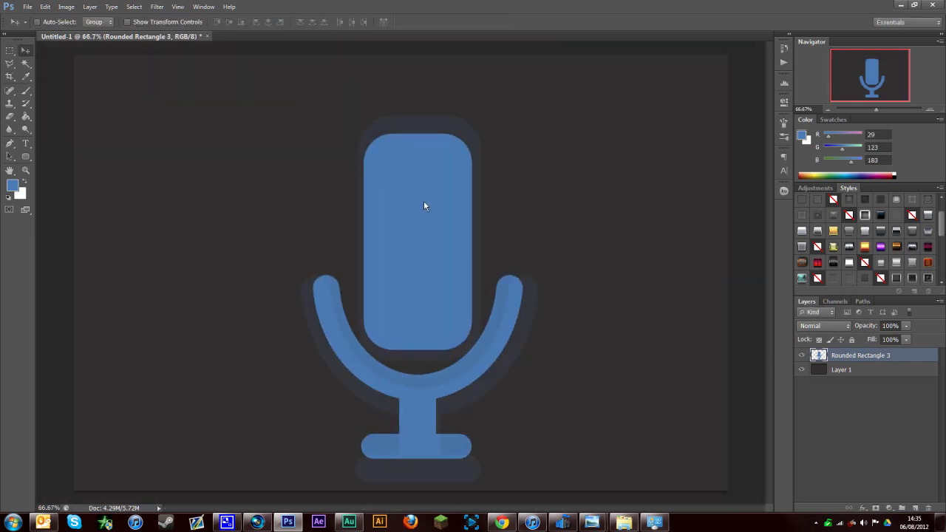
key(ctrl+plus)
click(24, 158)
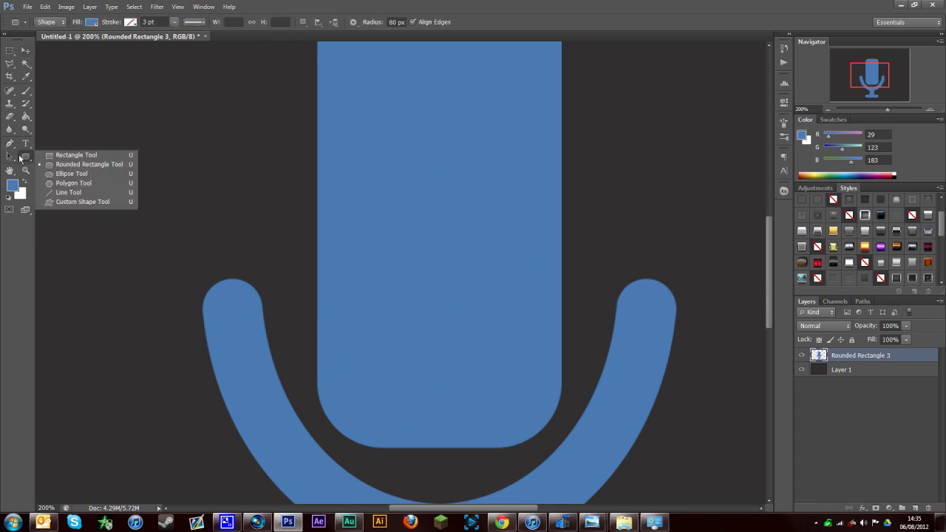
Draw a rounded grille bar across the microphone head and place a duplicate below it.
click(56, 164)
drag(251, 107, 436, 133)
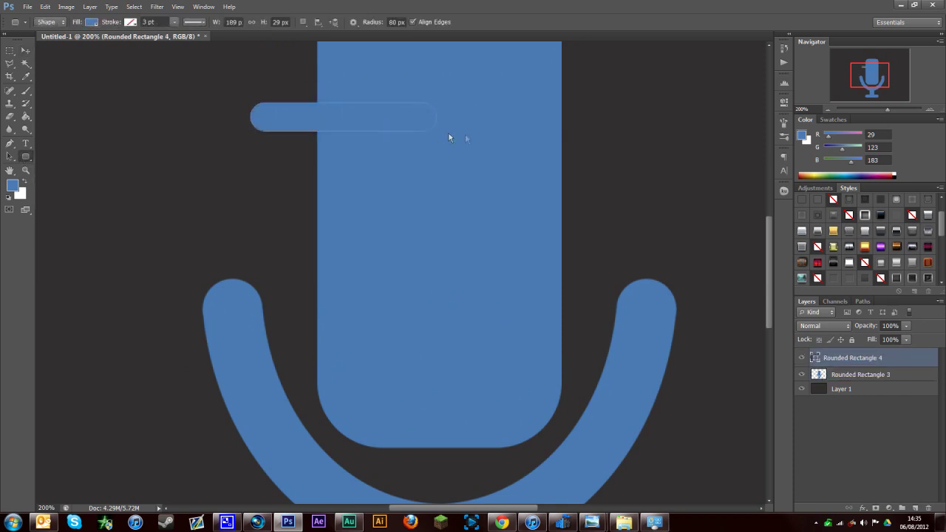
right_click(857, 361)
click(861, 51)
click(558, 162)
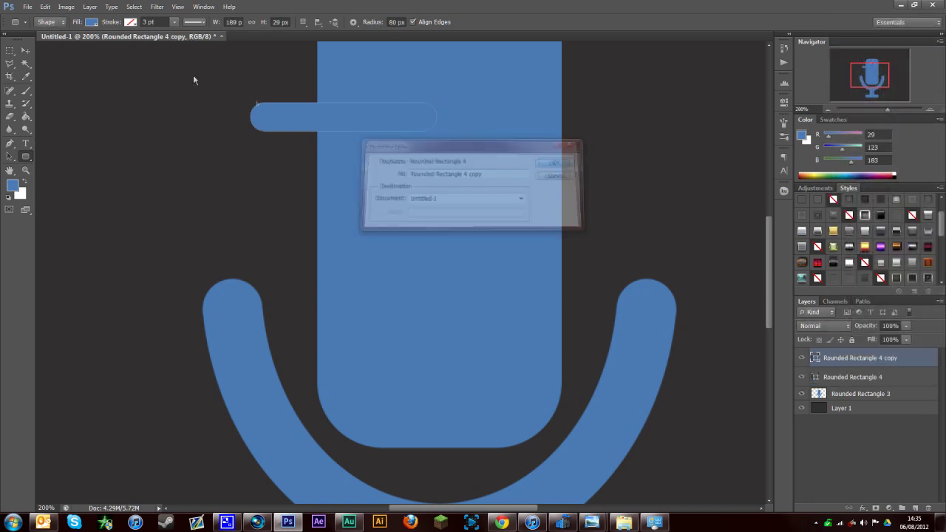
click(31, 50)
drag(336, 176, 334, 220)
Duplicate the bar twice more, moving each copy down as the third and fourth bars.
right_click(875, 360)
click(865, 49)
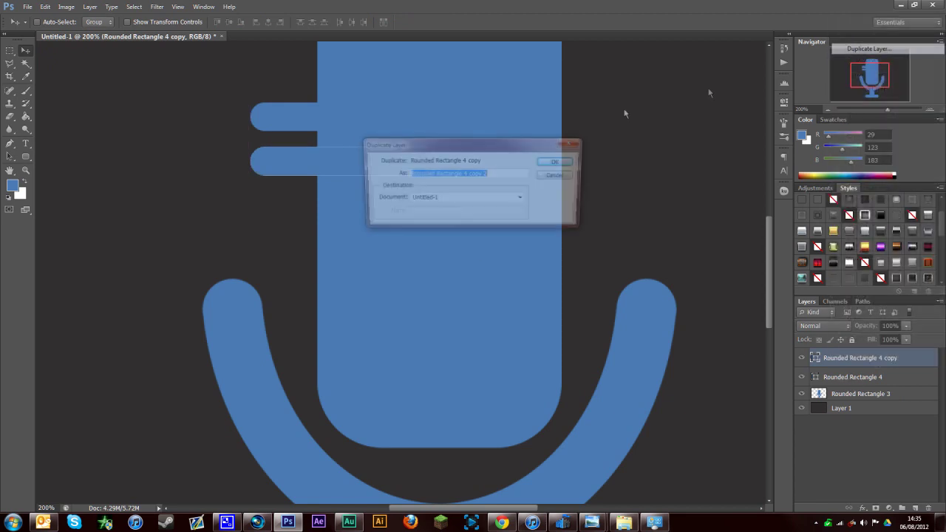
click(559, 162)
drag(390, 181, 391, 221)
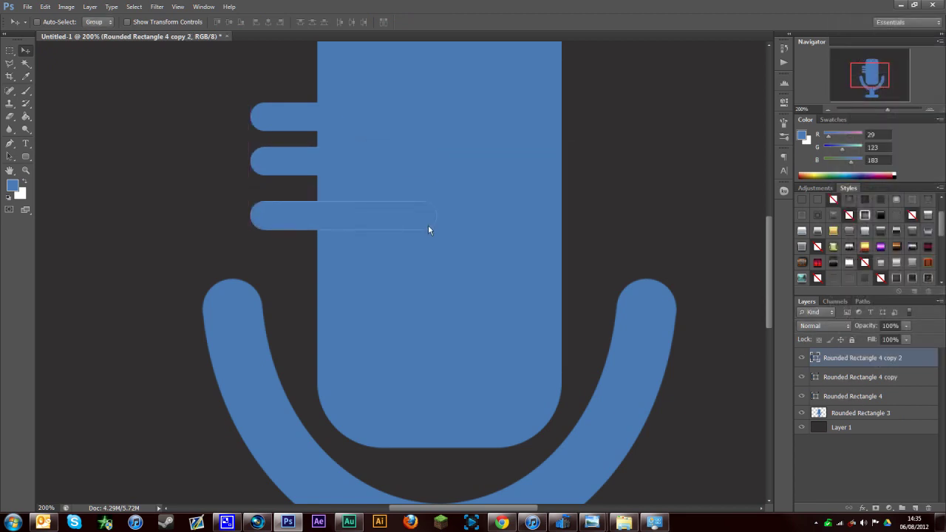
right_click(856, 360)
click(864, 48)
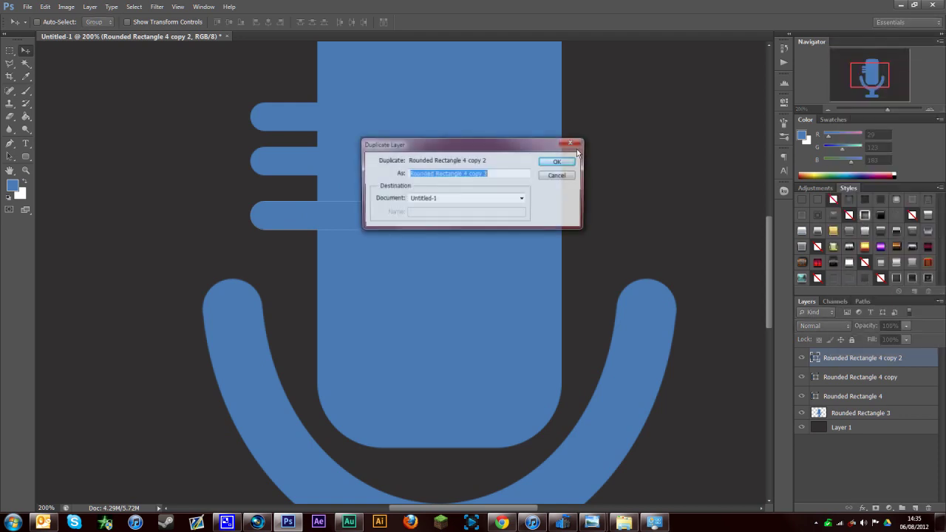
click(559, 162)
drag(466, 233, 459, 284)
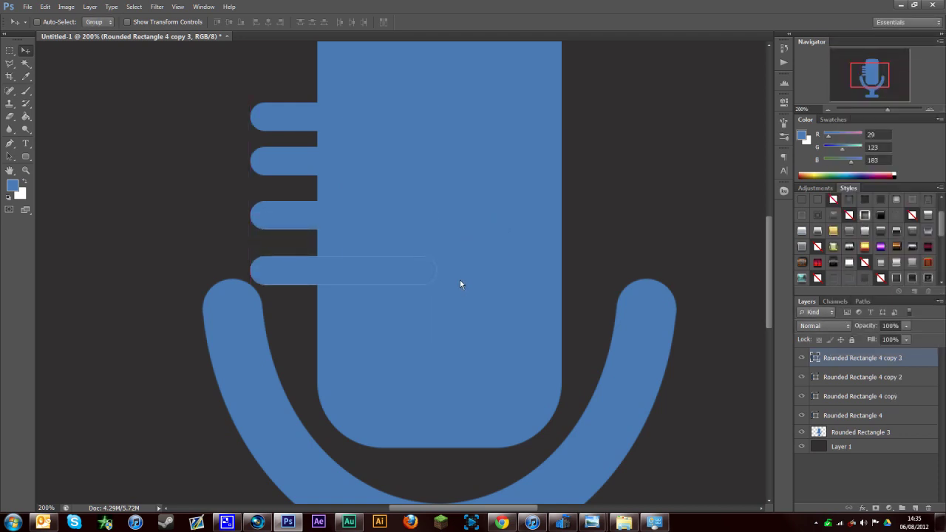
Reposition the third and bottom bars so all four are evenly spaced.
click(842, 377)
drag(516, 268, 515, 259)
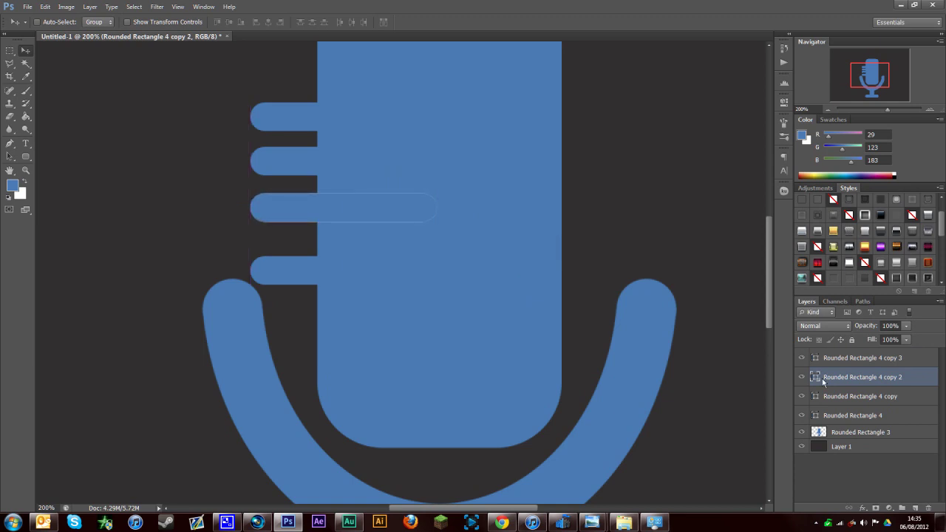
click(841, 398)
click(842, 358)
mouse_move(421, 354)
mouse_down()
mouse_move(424, 333)
mouse_move(424, 342)
mouse_up()
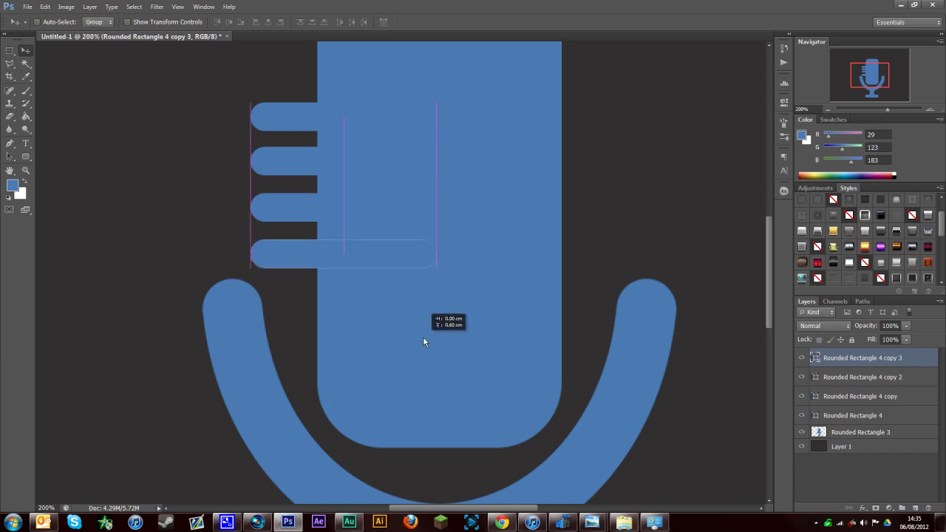
drag(423, 341, 423, 342)
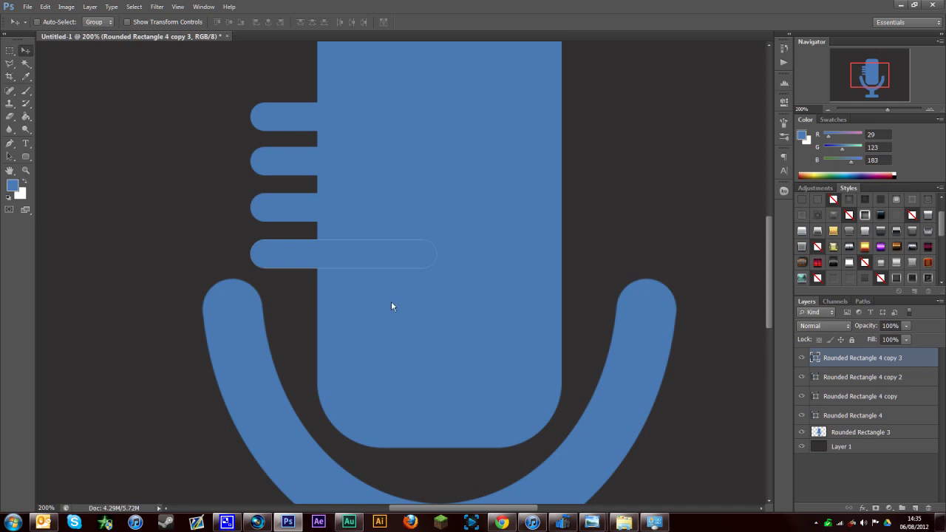
shift+click(840, 420)
Merge and rasterize the four bars, delete their shape from Rounded Rectangle 3, and hide the bars layer.
key(ctrl+e)
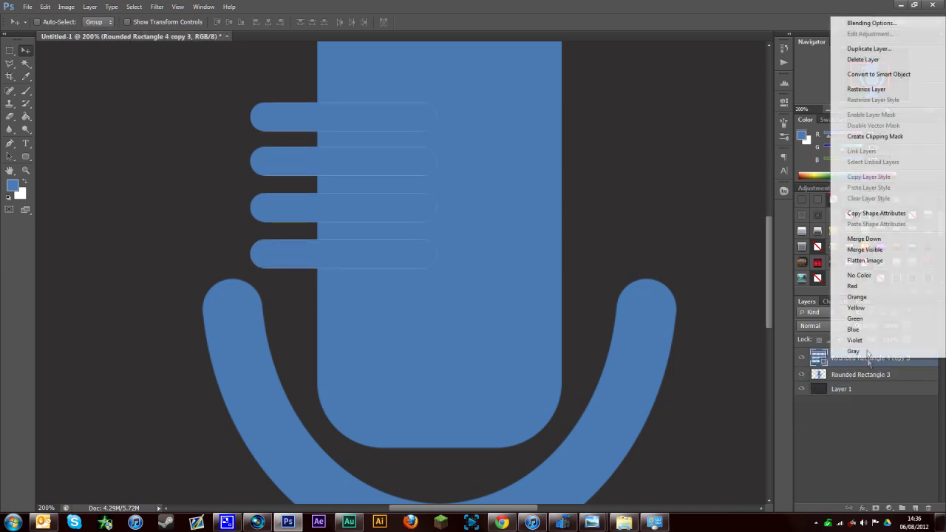
click(866, 89)
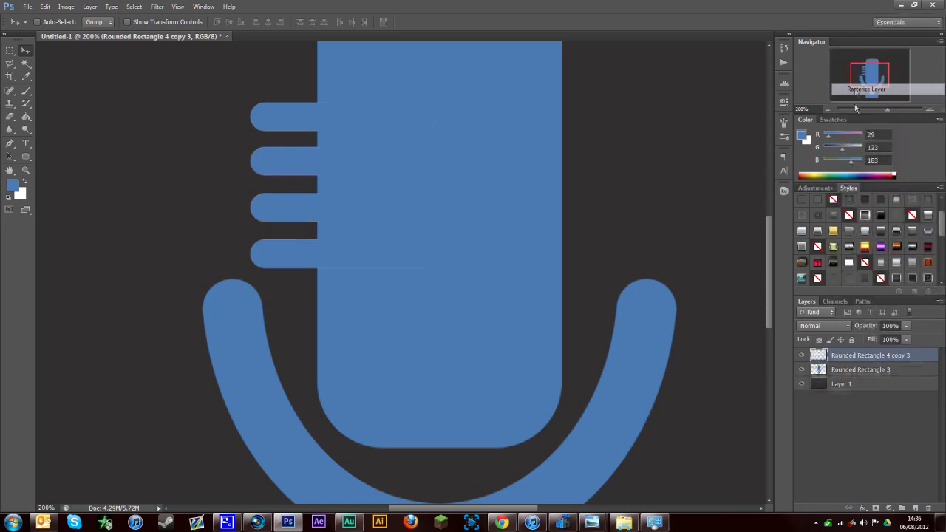
ctrl+click(819, 355)
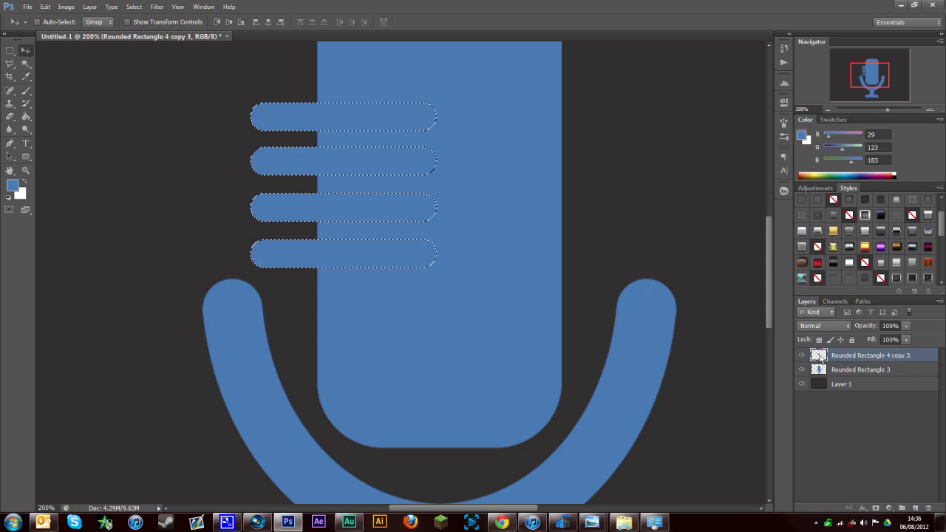
click(833, 370)
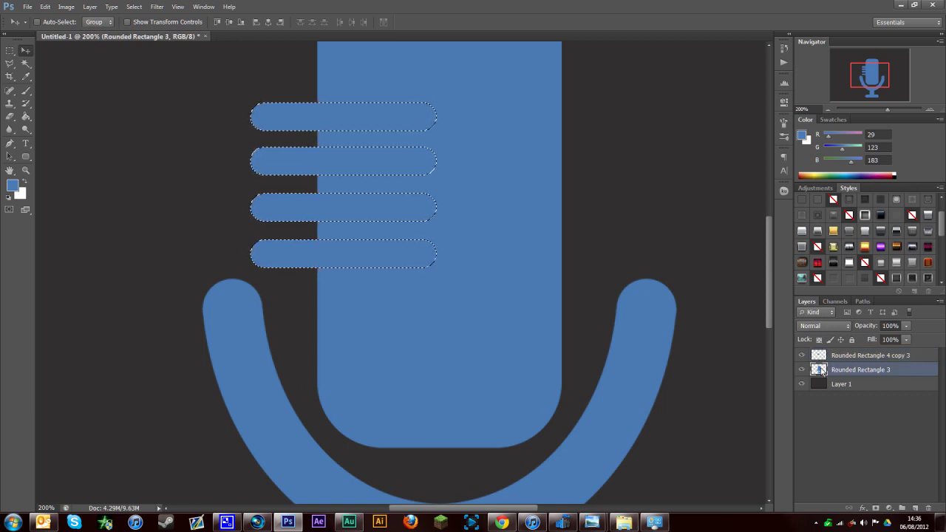
key(Delete)
key(ctrl+d)
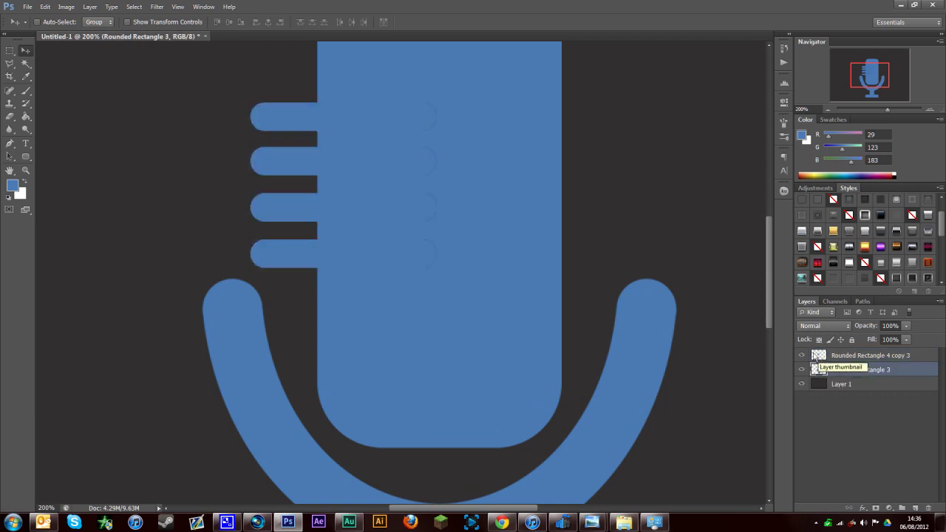
click(801, 356)
key(ctrl+minus)
key(ctrl+minus)
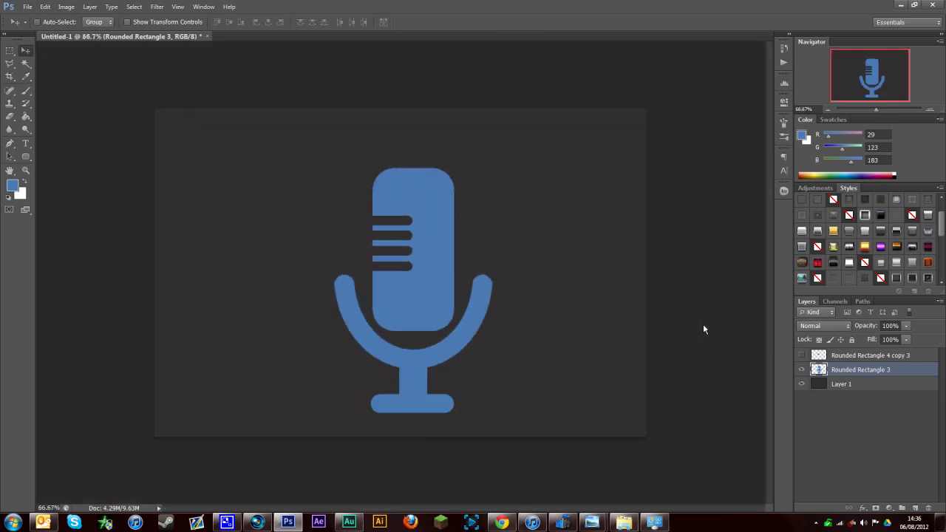
key(ctrl+plus)
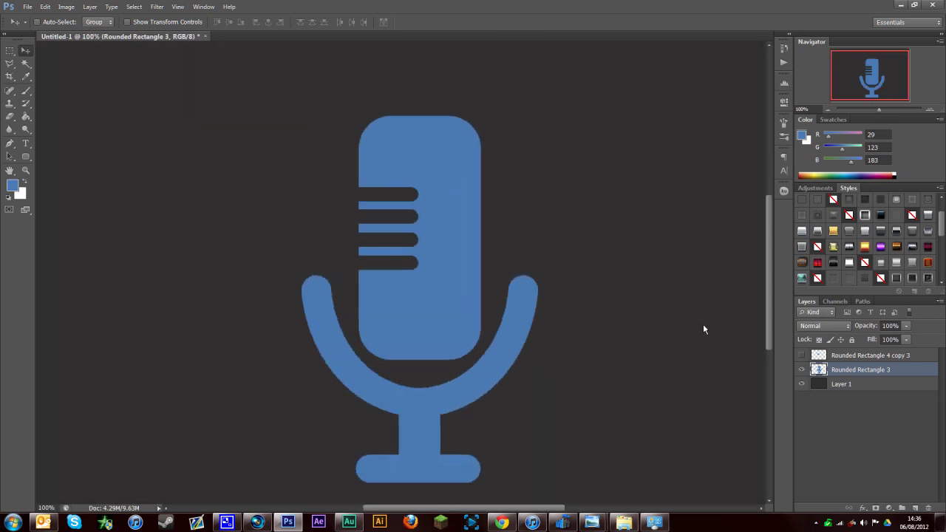
scroll(703, 325, down, 3)
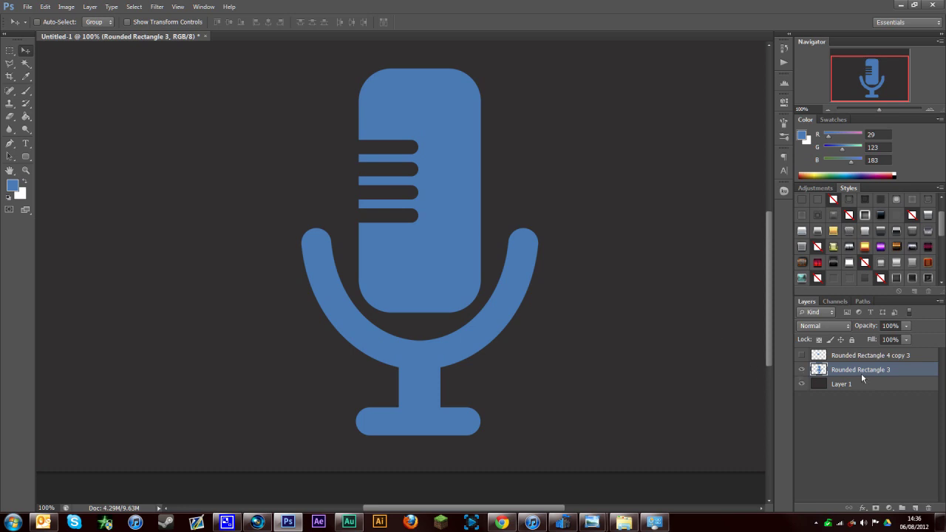
Add a Multiply Gradient Overlay at 130° angle and about 48% opacity to Rounded Rectangle 3.
double_click(924, 372)
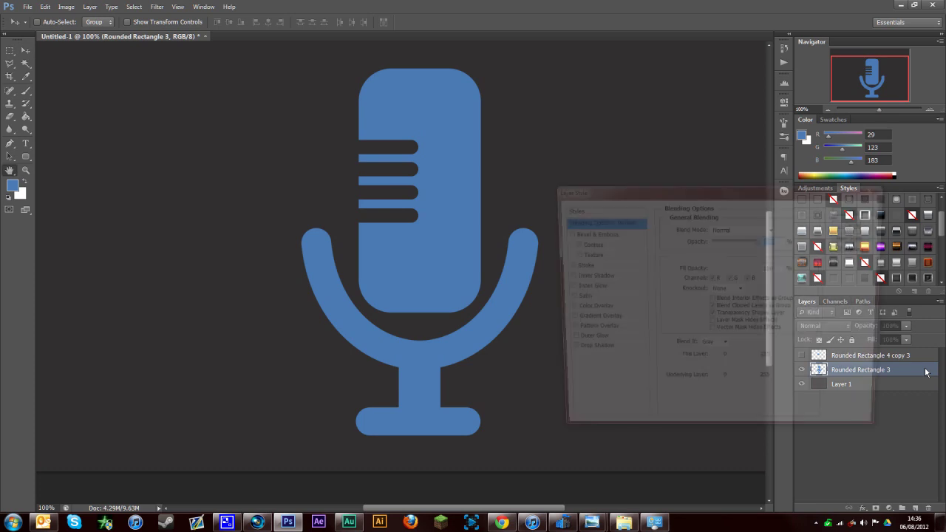
click(563, 319)
click(605, 323)
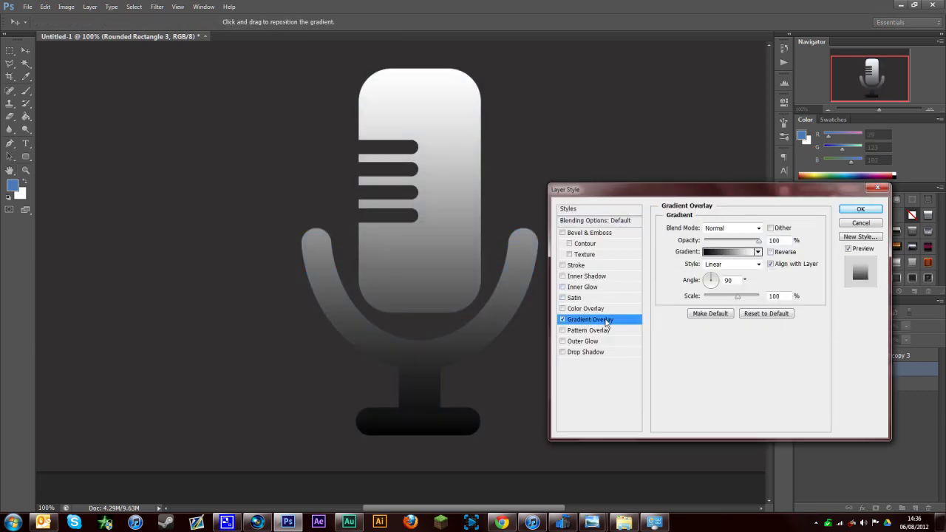
drag(711, 279, 708, 283)
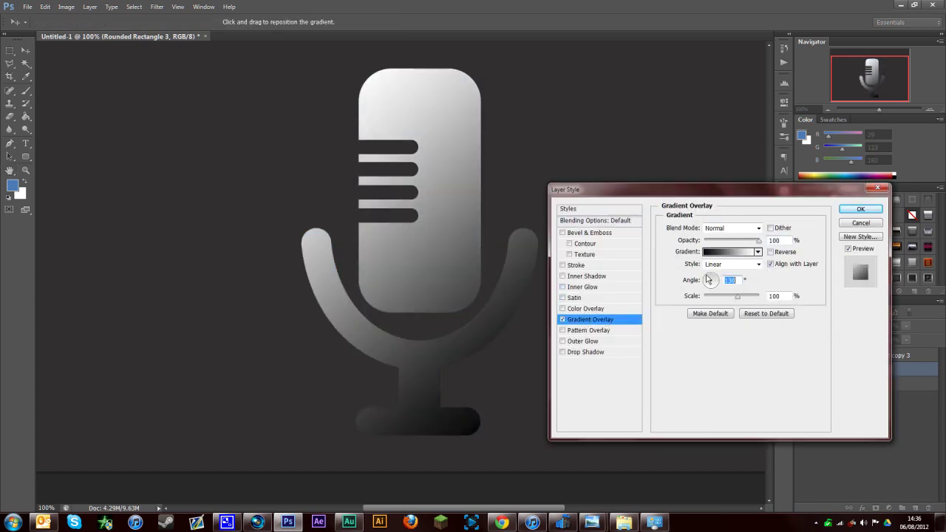
click(731, 228)
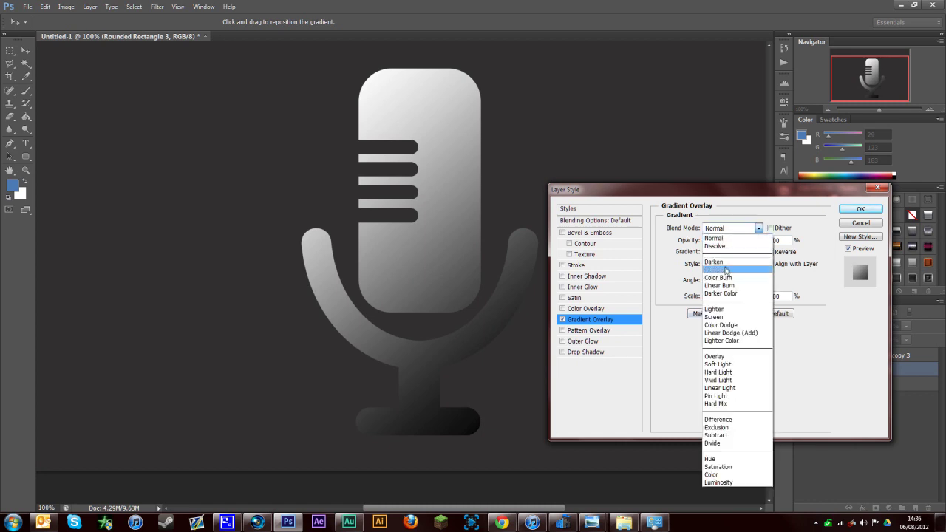
click(723, 260)
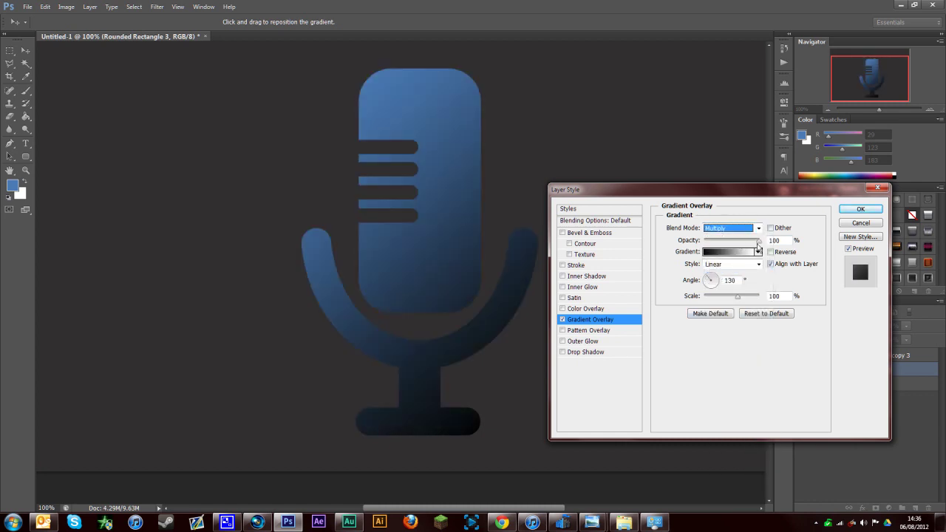
drag(758, 242, 732, 246)
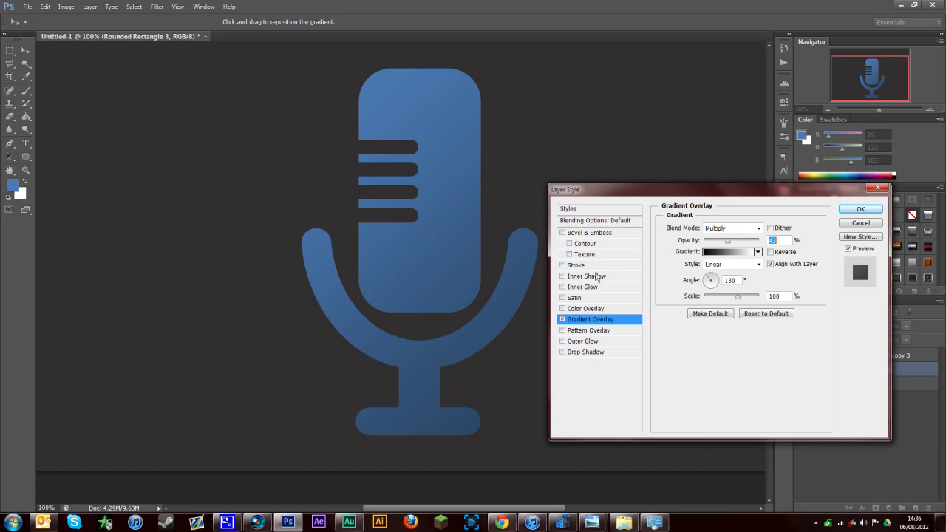
Enable a white Stroke on the microphone and set its size to 35 px.
click(562, 265)
click(579, 266)
click(687, 297)
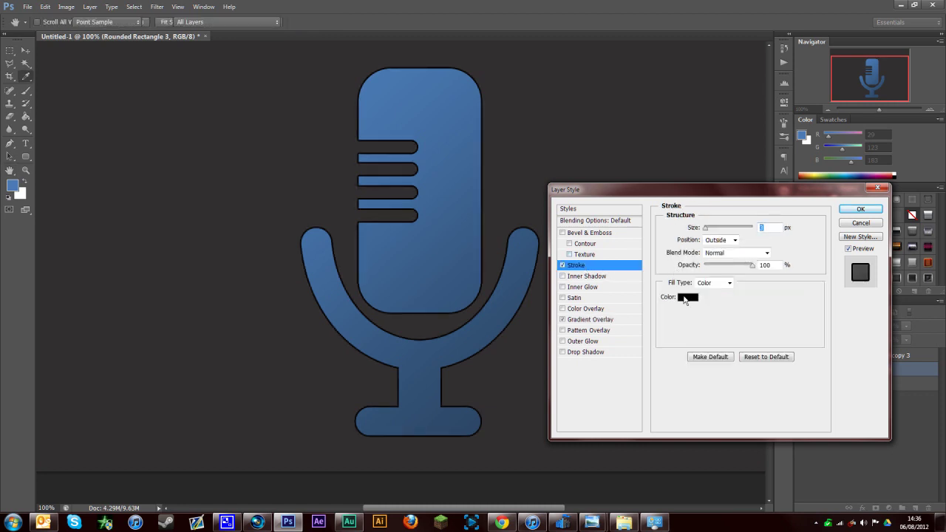
click(268, 299)
click(500, 293)
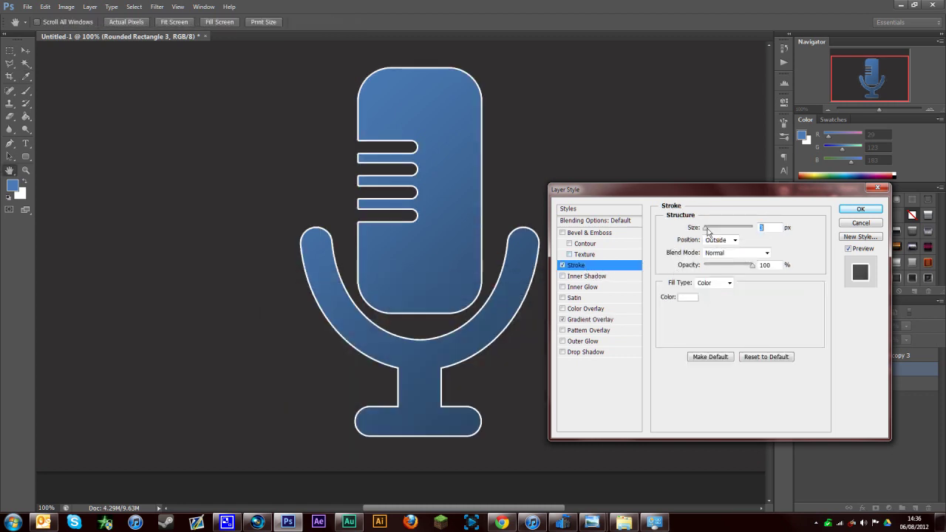
drag(705, 228, 714, 234)
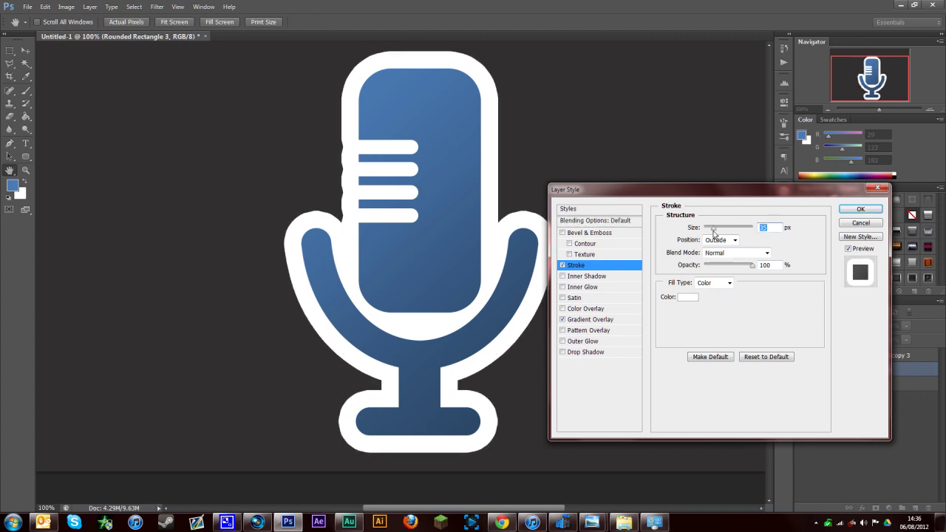
Switch the stroke to a gradient fill with light grey #dfdfdf stops, angled diagonally.
click(711, 283)
click(711, 300)
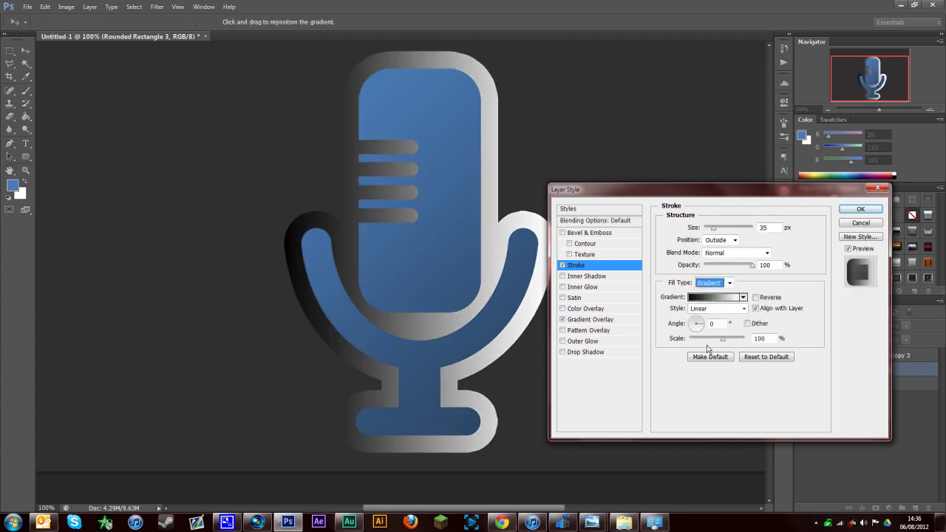
click(700, 297)
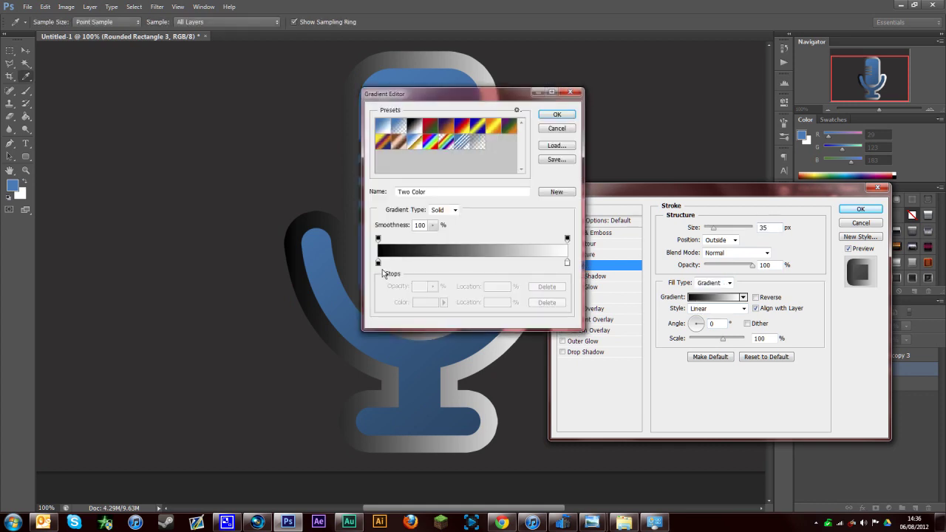
click(378, 263)
click(422, 302)
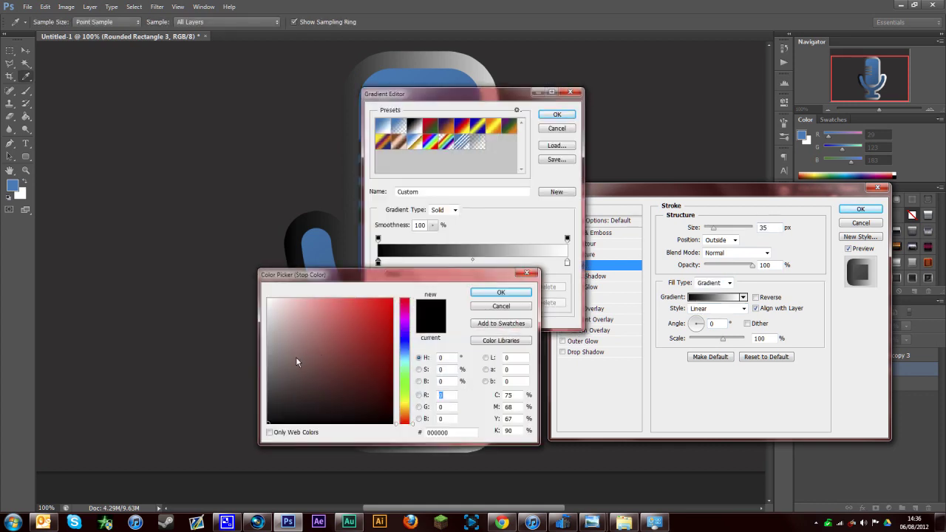
mouse_move(296, 356)
mouse_down()
mouse_move(266, 339)
mouse_move(266, 314)
mouse_up()
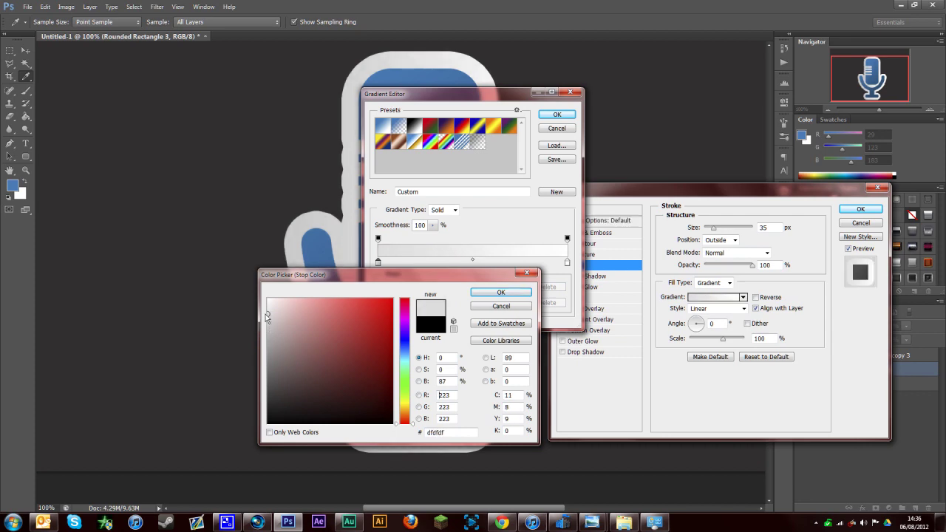
click(486, 294)
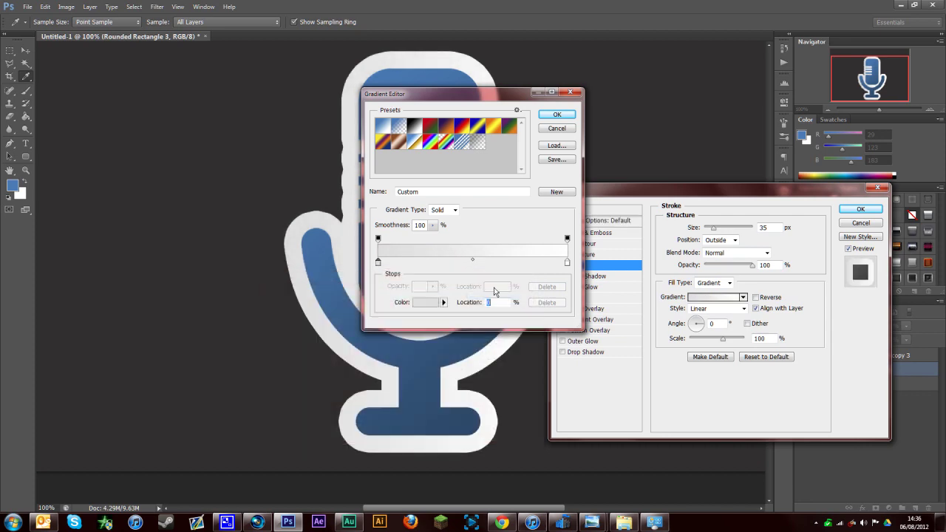
click(547, 118)
drag(699, 327, 693, 323)
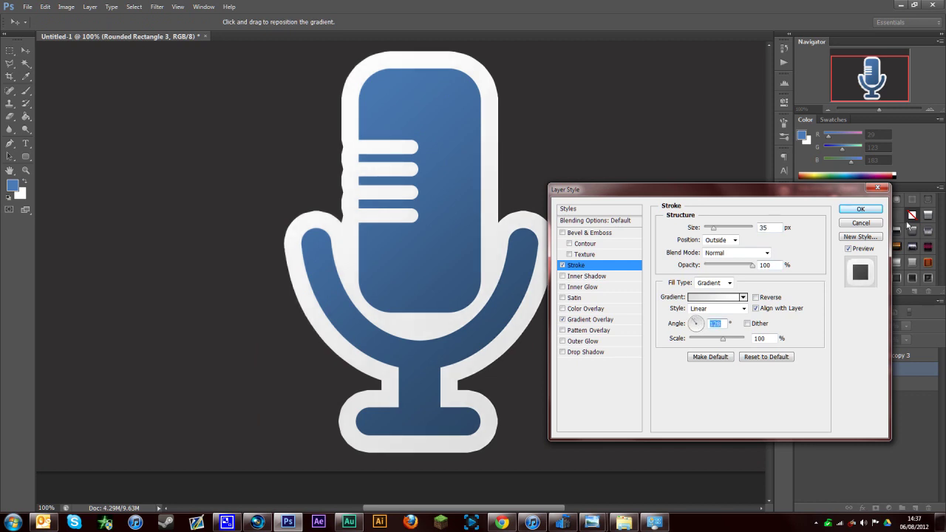
click(597, 352)
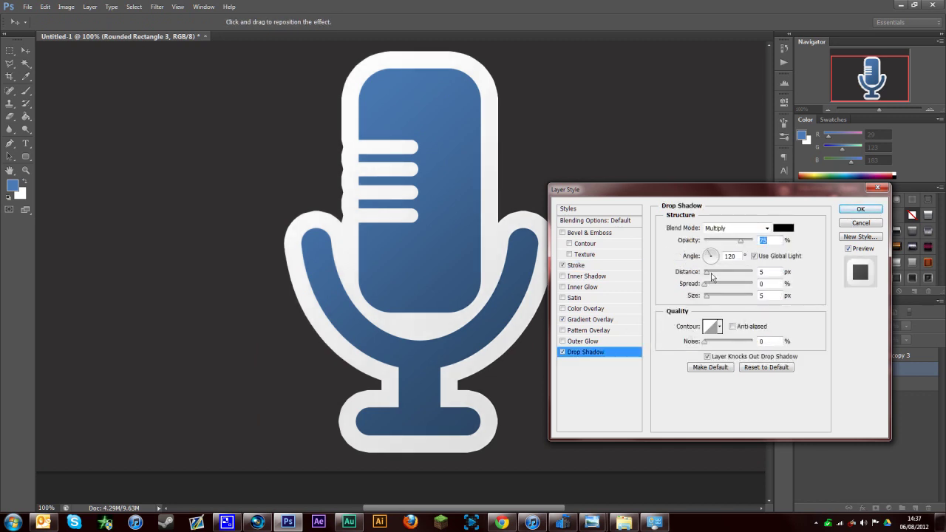
Set the Drop Shadow to distance 57, spread 6, size 27 with adjusted opacity, and apply the styles.
drag(707, 273, 712, 297)
drag(740, 240, 748, 241)
mouse_move(712, 272)
mouse_down()
mouse_move(711, 286)
mouse_move(730, 272)
mouse_up()
drag(749, 241, 727, 243)
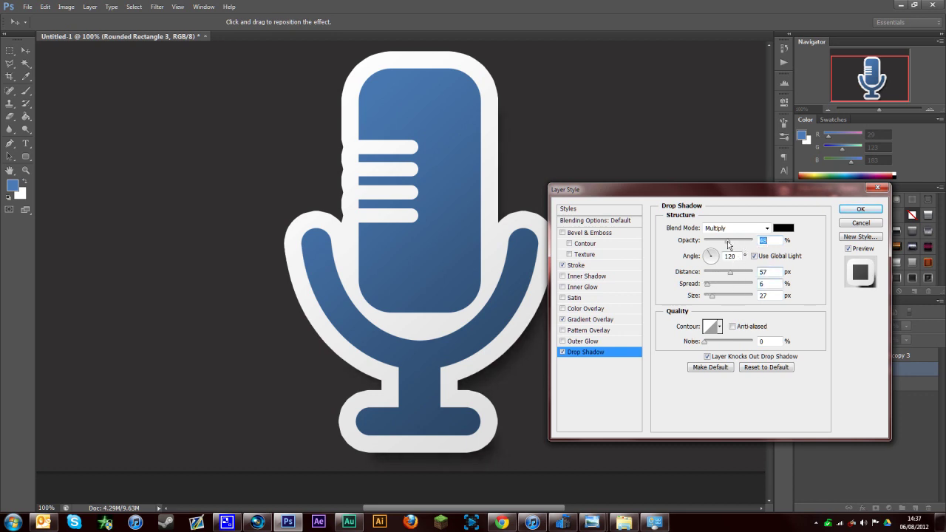
click(849, 212)
key(ctrl+minus)
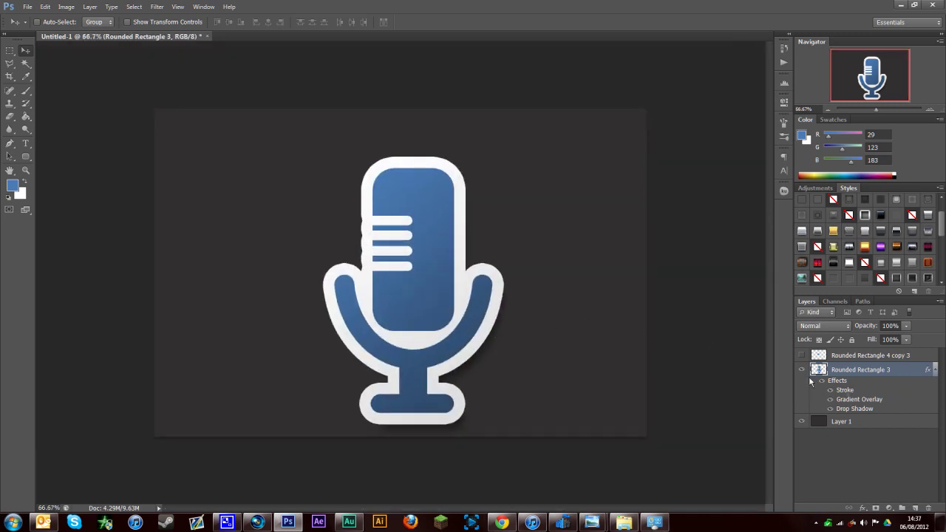
Drag the Rounded Rectangle 3 microphone up and slightly left to centre it on the canvas.
drag(582, 397, 577, 373)
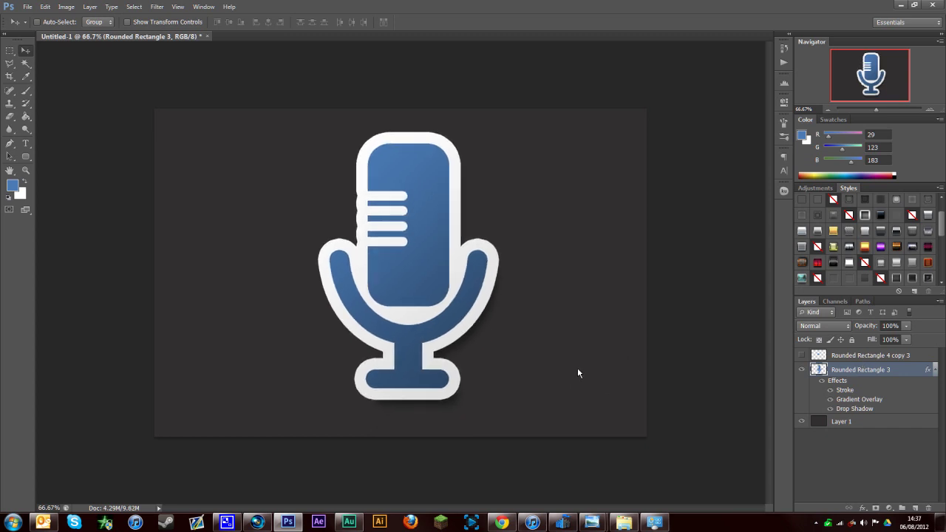